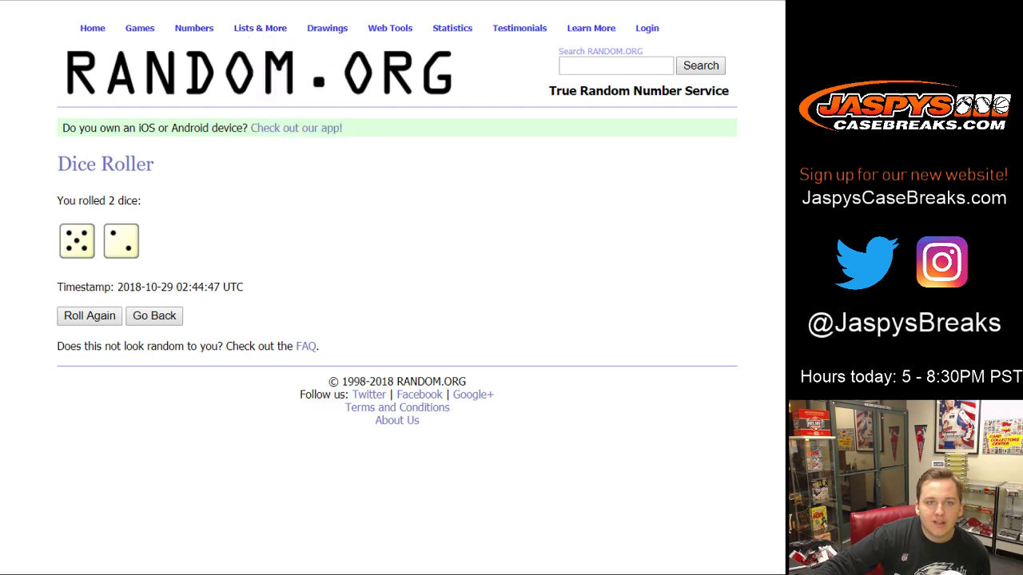
- Look through the participant names entered in the List Randomizer form from the first entry to the last
key("ctrl+Tab")
scroll(243, 391, "up", 4)
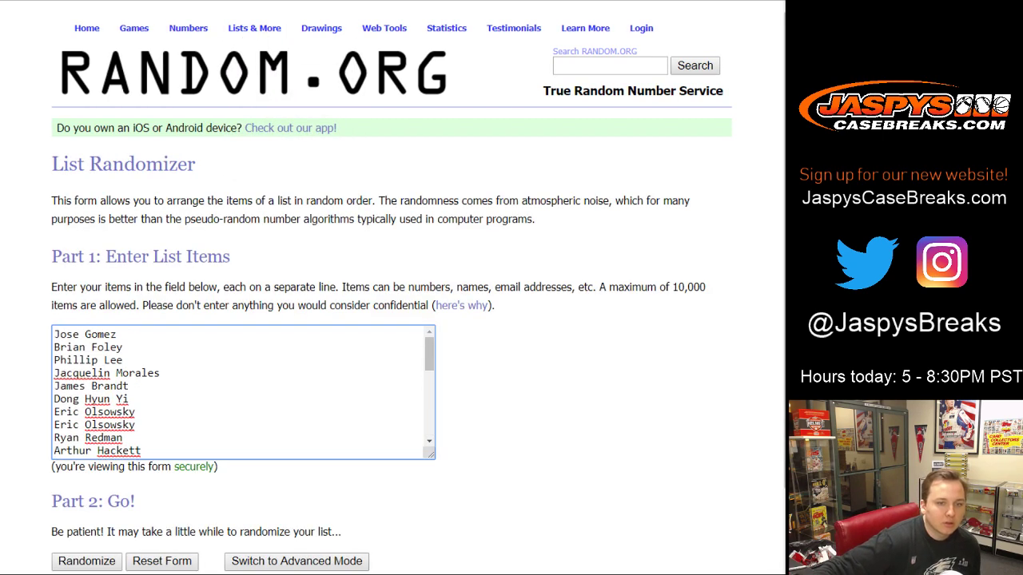
scroll(243, 391, "down", 4)
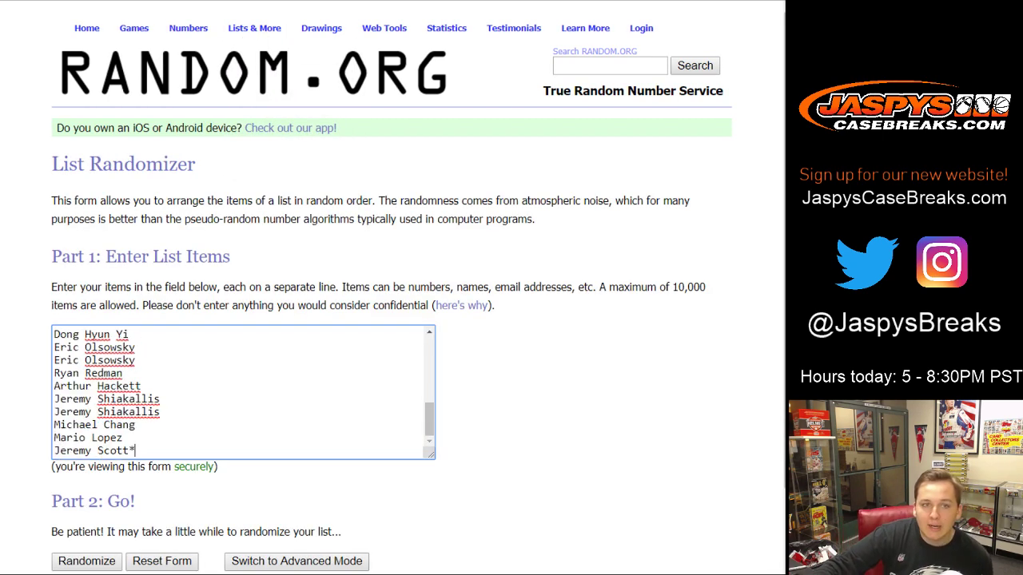
scroll(242, 391, "up", 2)
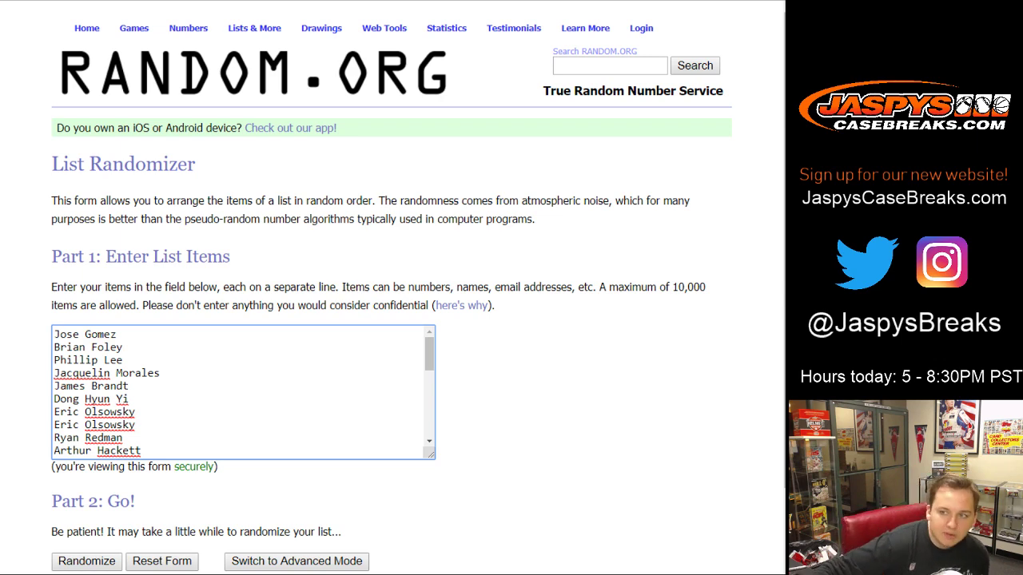
scroll(243, 392, "down", 2)
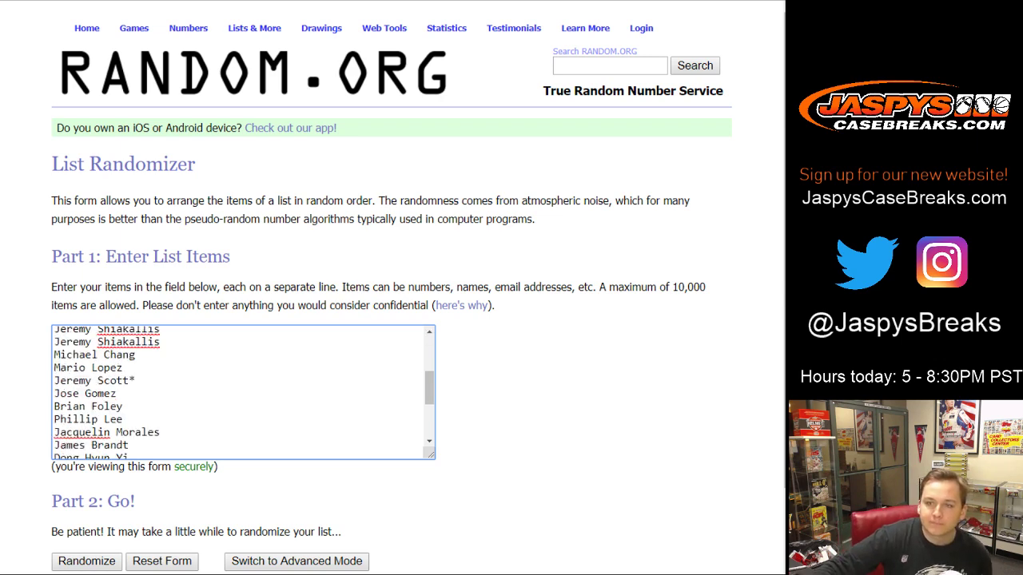
key("ctrl+Tab")
key("ctrl+Tab")
scroll(392, 288, "down", 2)
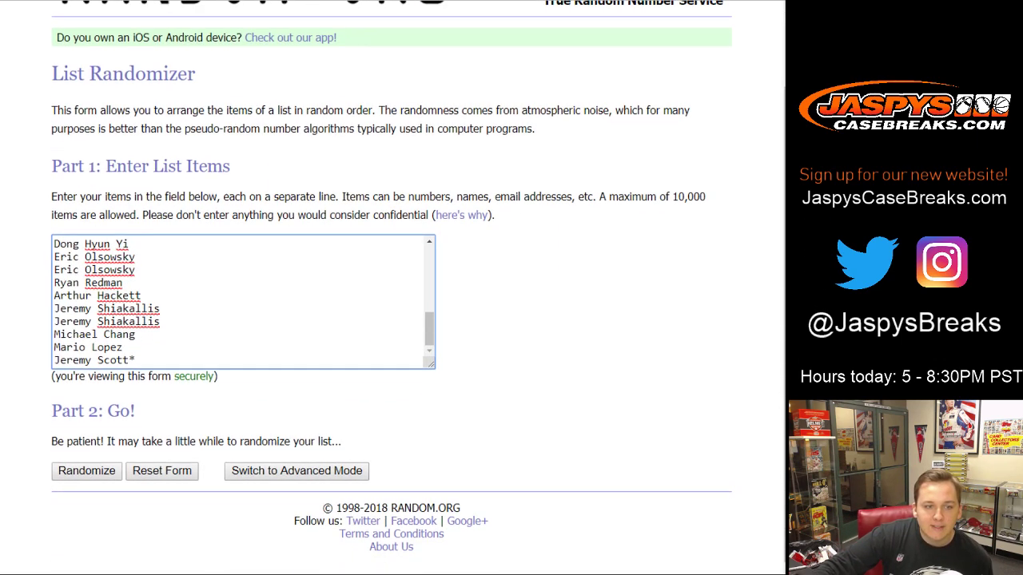
- Randomize the participant name list seven times in total
left_click(87, 470)
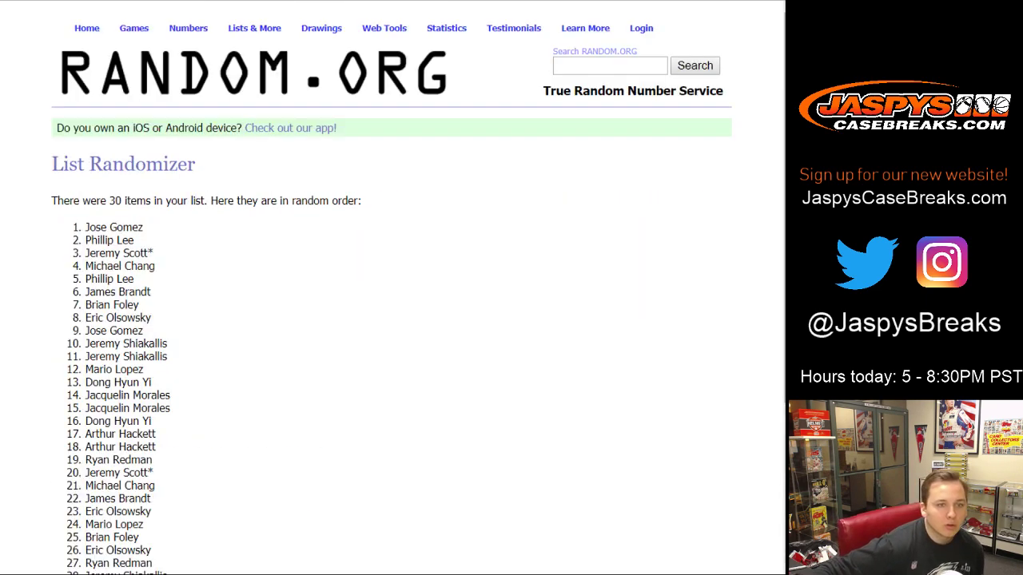
scroll(86, 470, "down", 3)
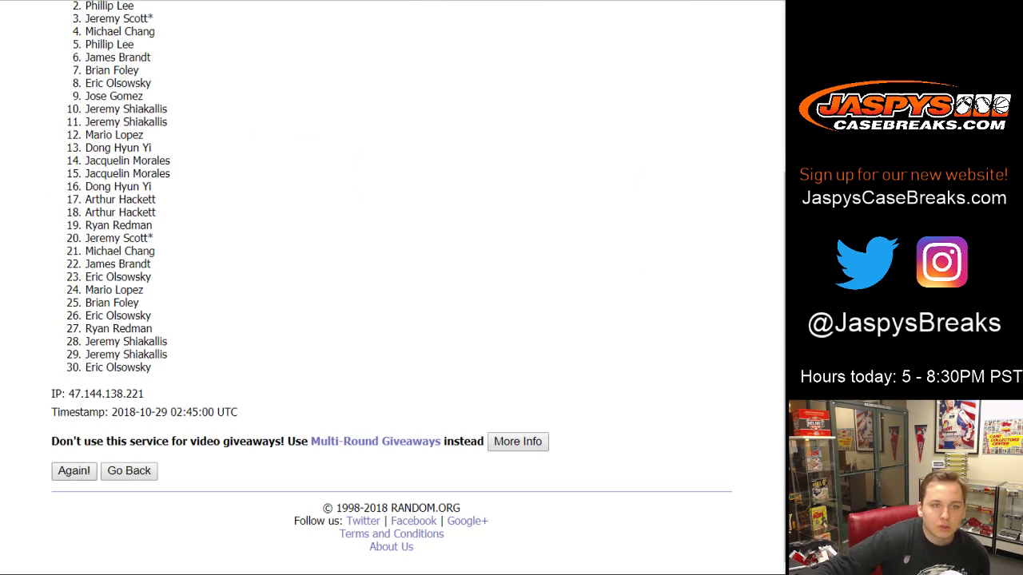
left_click(74, 471)
left_click(73, 471)
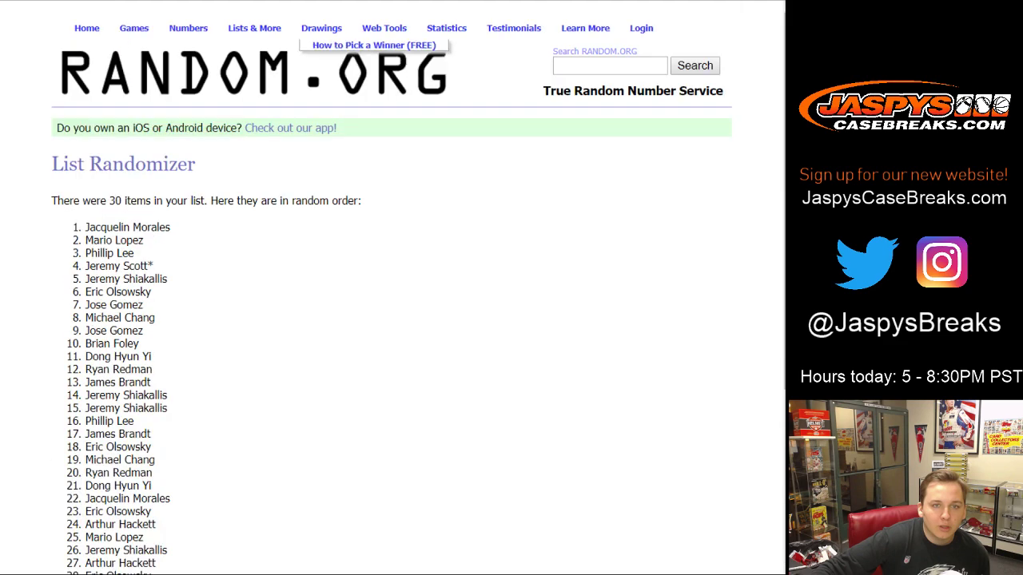
key("ctrl+shift+Tab")
key("ctrl+Tab")
scroll(391, 288, "down", 3)
left_click(73, 471)
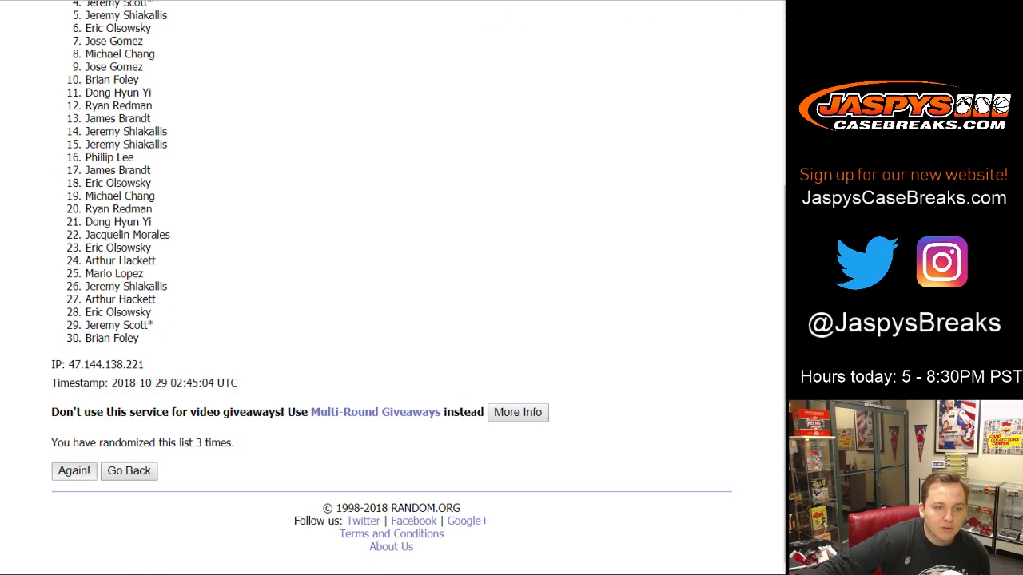
scroll(73, 470, "down", 5)
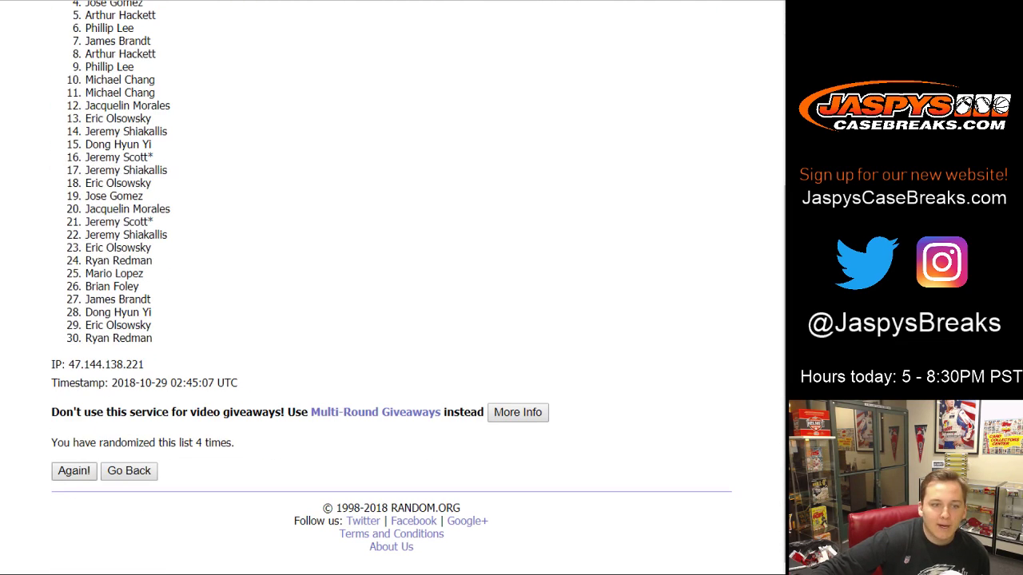
left_click(74, 470)
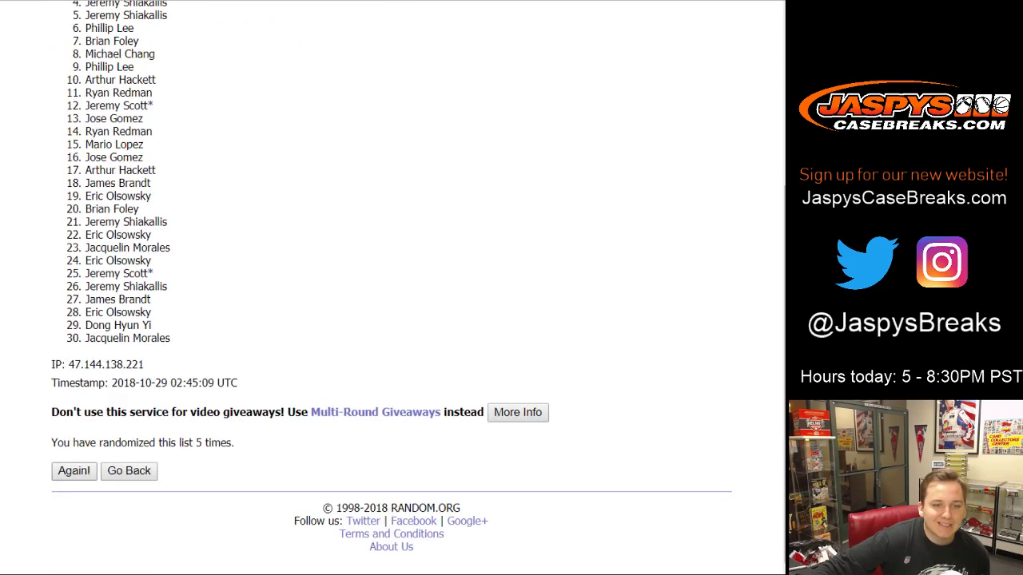
left_click(74, 470)
left_click(73, 470)
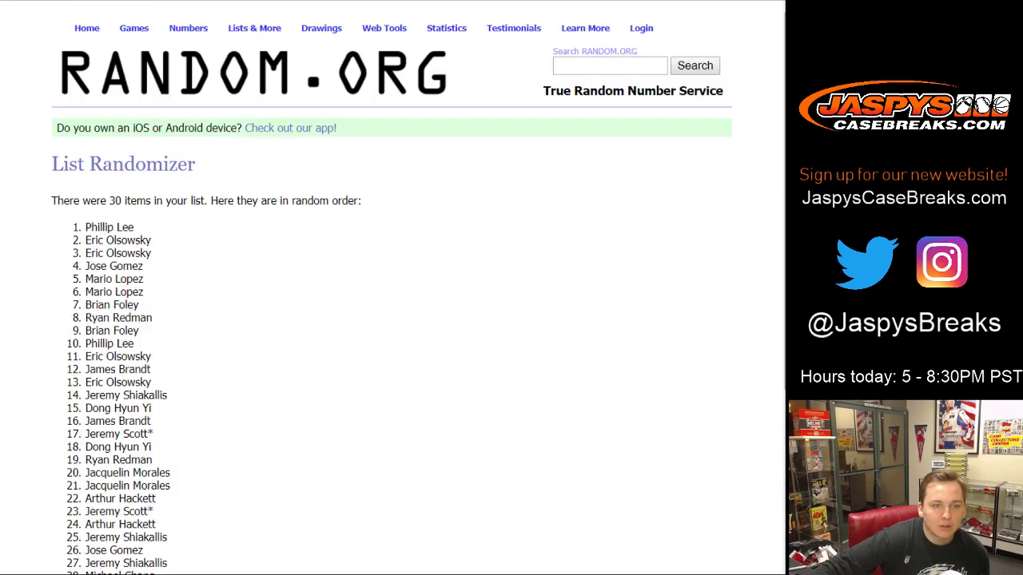
- Copy all the names from the final randomized participant list
scroll(152, 269, "down", 3)
left_click_drag(85, 227, 85, 202)
key("ctrl+c")
left_click(145, 424)
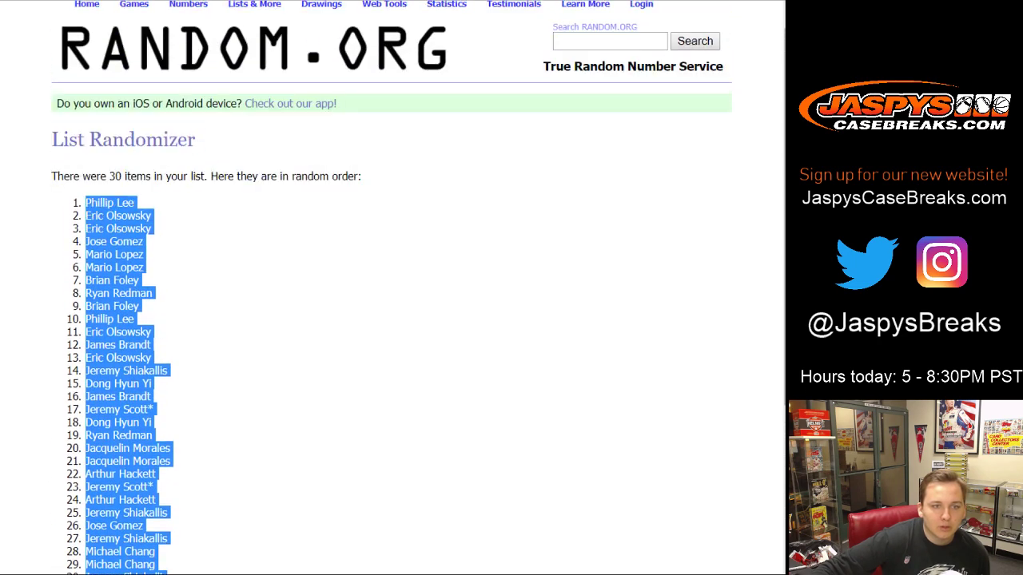
scroll(392, 288, "down", 3)
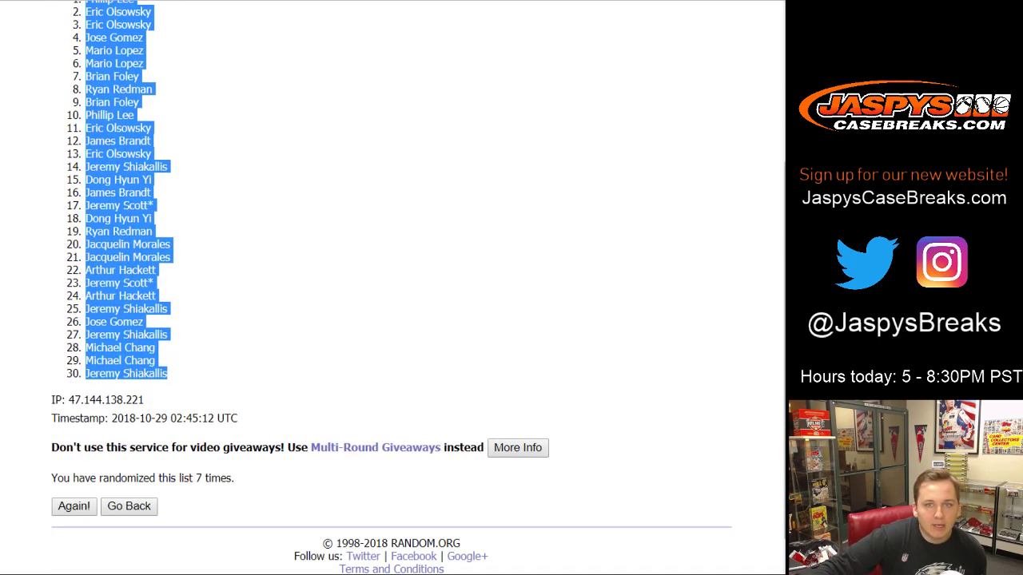
- Switch to the break's Google Sheets spreadsheet and paste the names into column A from cell A1, with font size 12
key("ctrl+Tab")
left_click(75, 109)
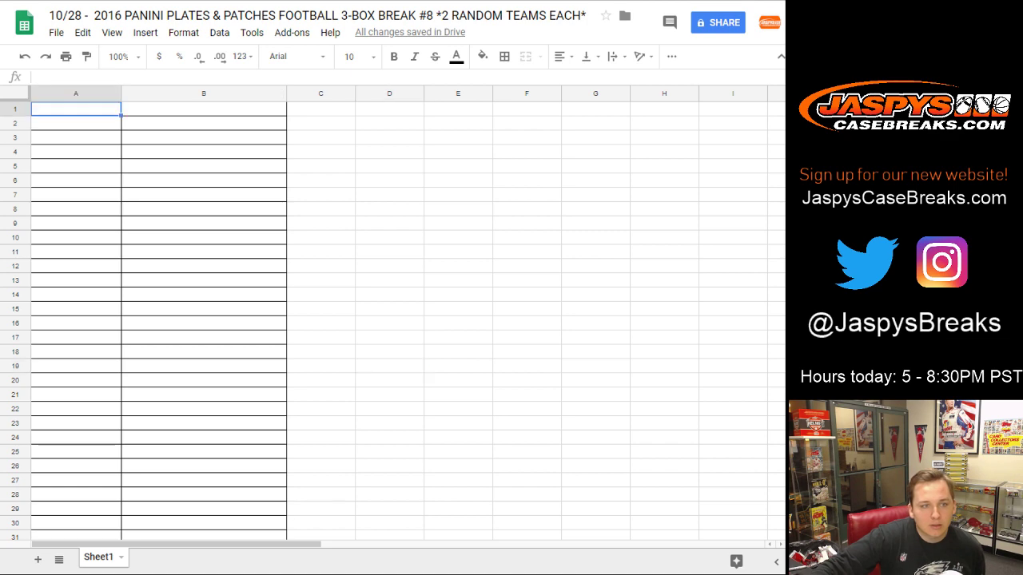
key("ctrl+v")
left_click(359, 56)
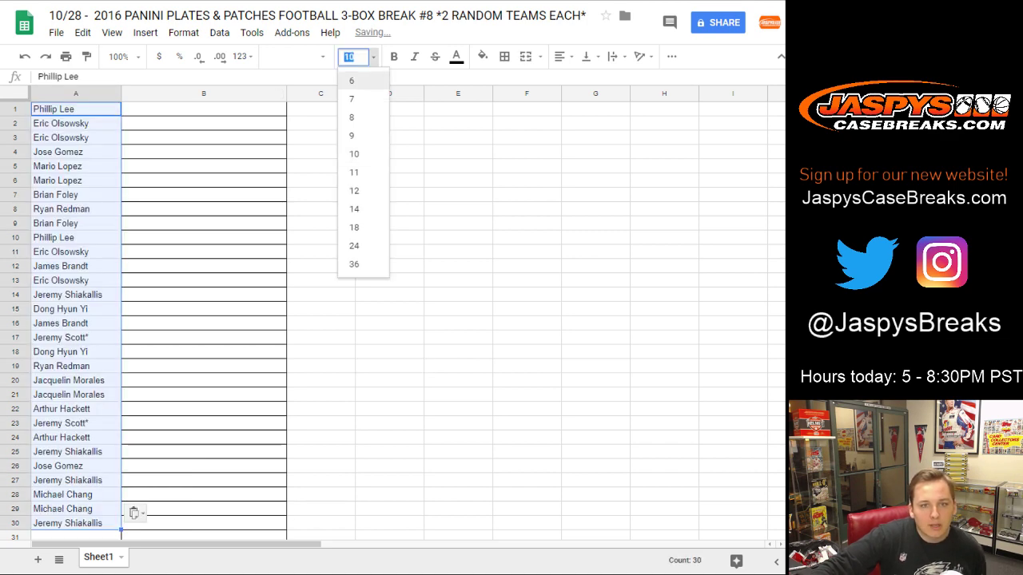
left_click(359, 209)
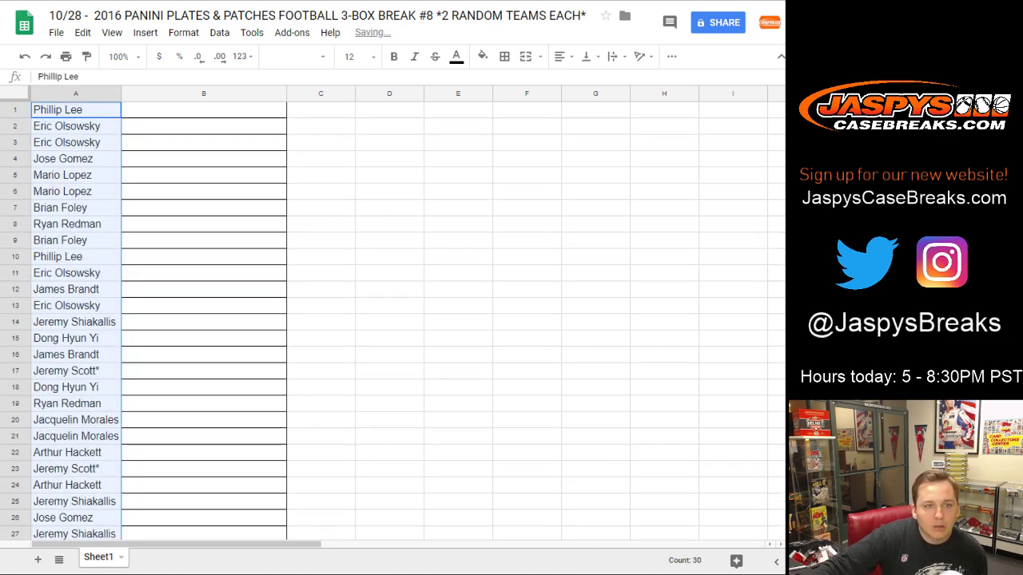
- Select cell B1 for the teams, then check the team list in the other List Randomizer form, including the DETROIT LIONS + FALCONS entry
left_click(203, 110)
key("ctrl+Tab")
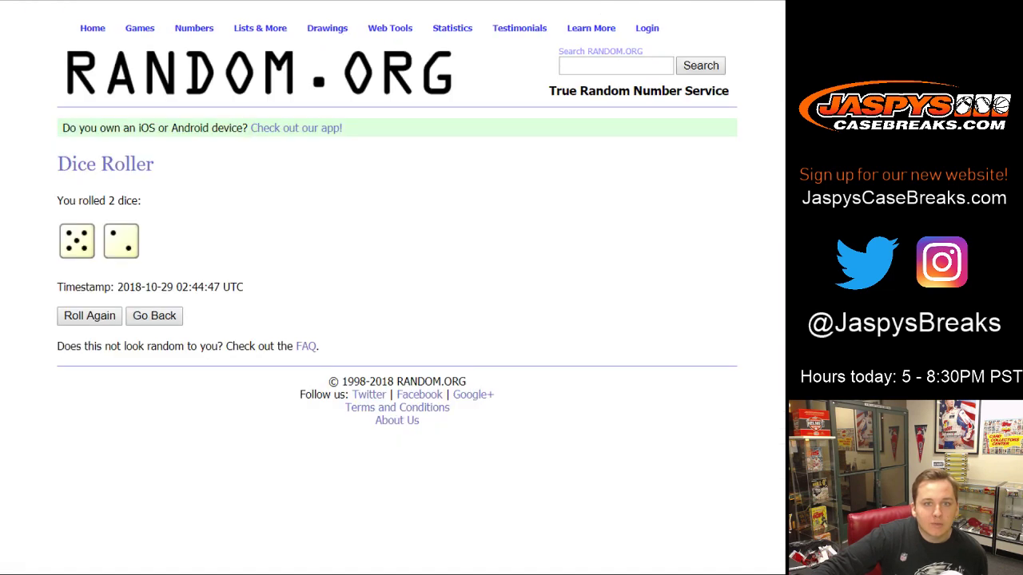
key("ctrl+Tab")
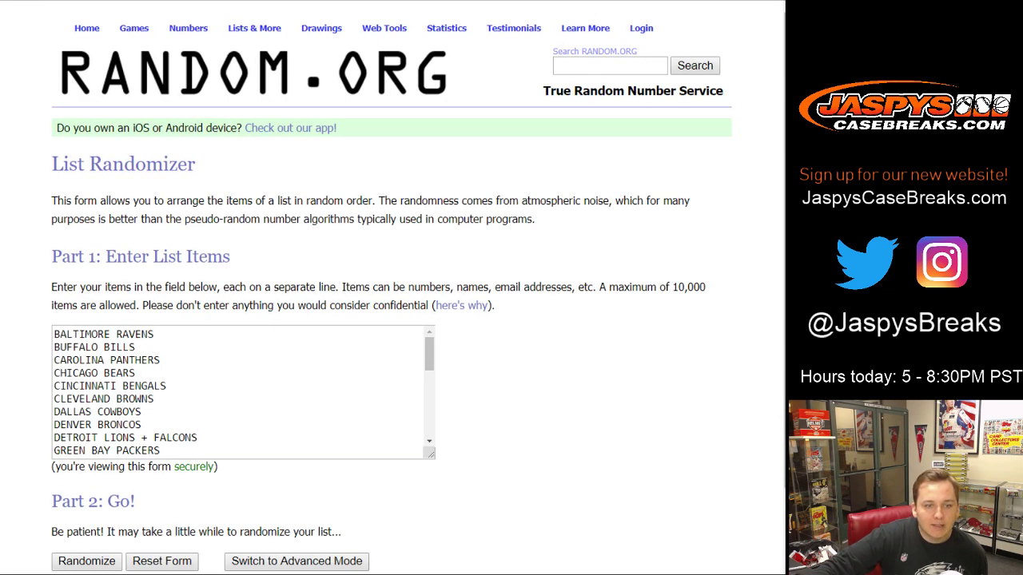
triple_click(200, 437)
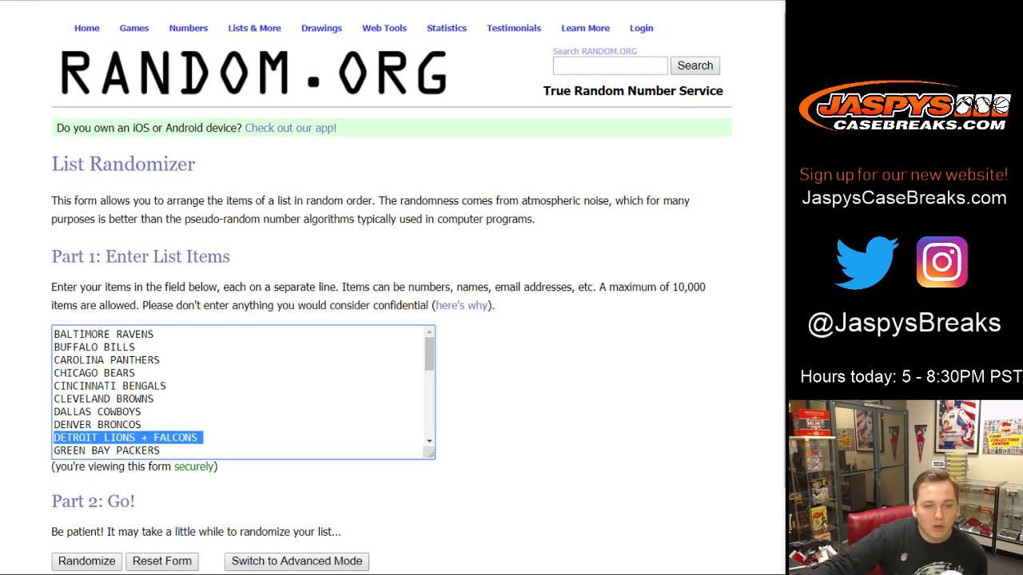
scroll(240, 391, "down", 4)
- Randomize the football team list seven times in total
left_click(86, 561)
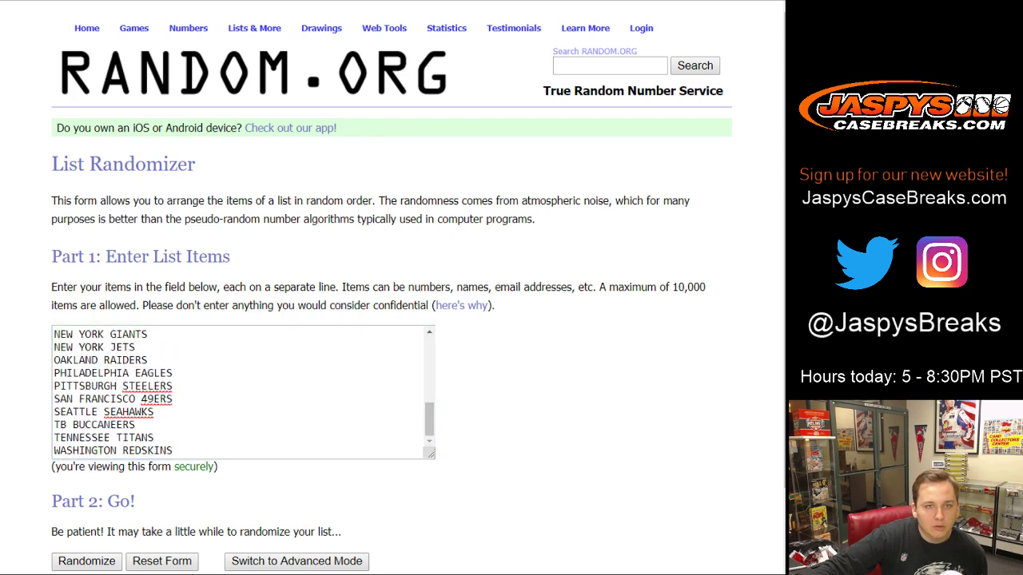
key("ctrl+shift+Tab")
key("ctrl+Tab")
scroll(392, 320, "down", 3)
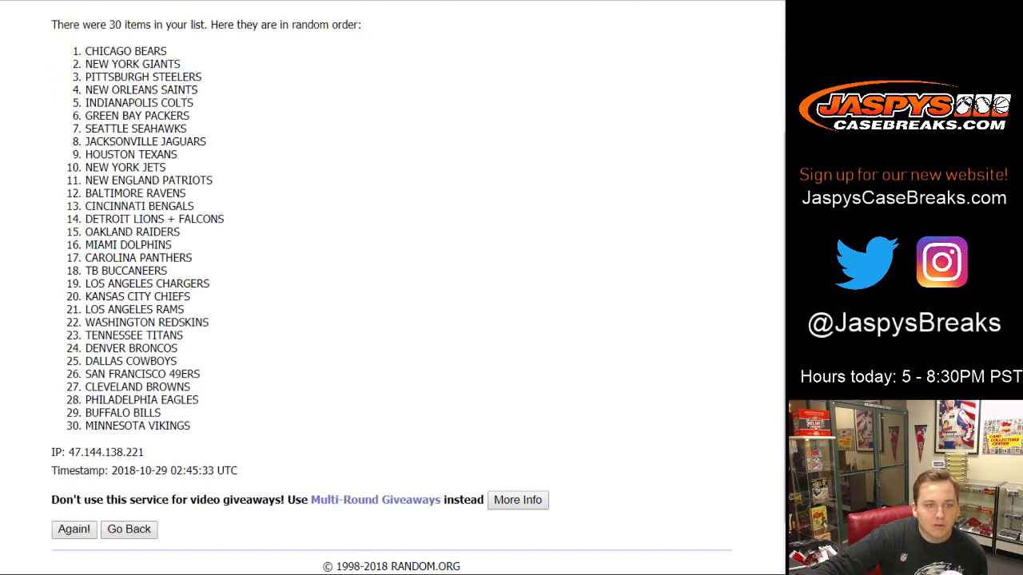
left_click(73, 471)
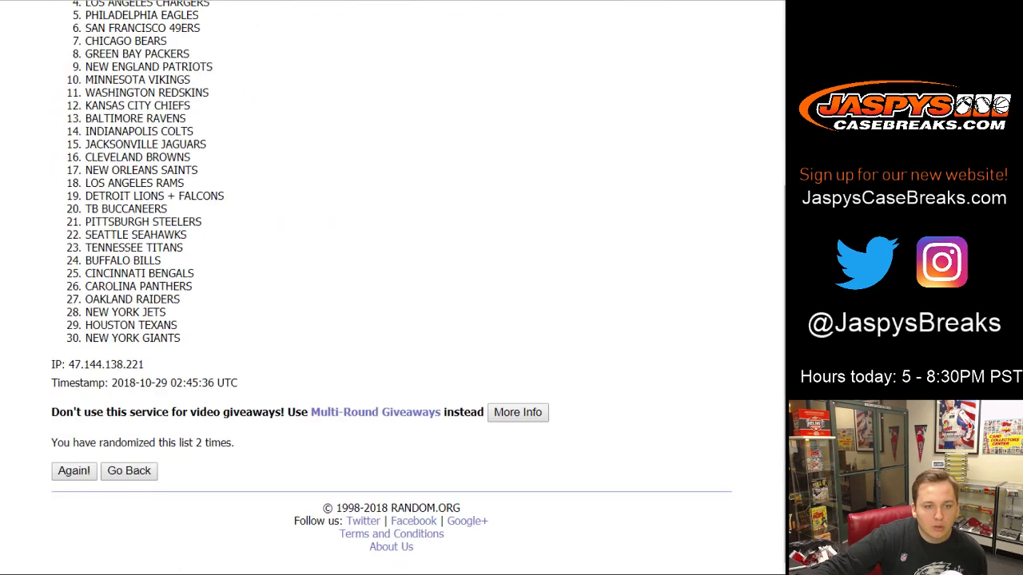
left_click(73, 470)
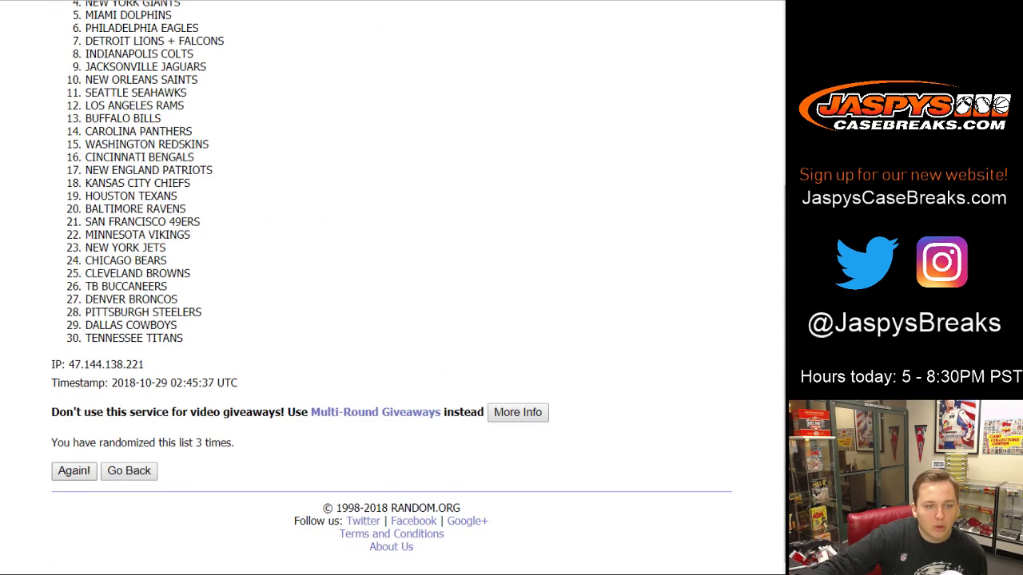
left_click(74, 470)
left_click(73, 471)
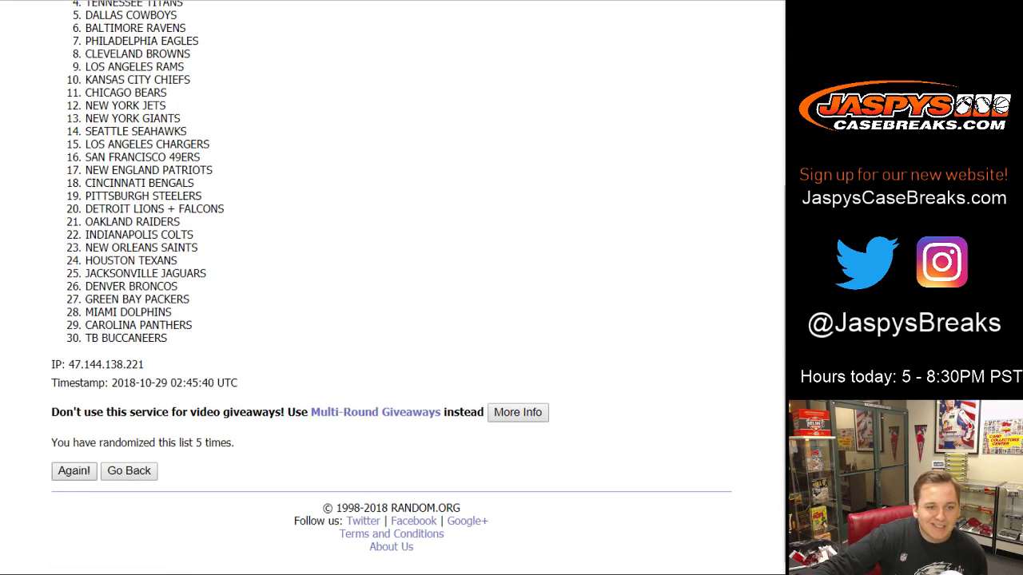
left_click(74, 471)
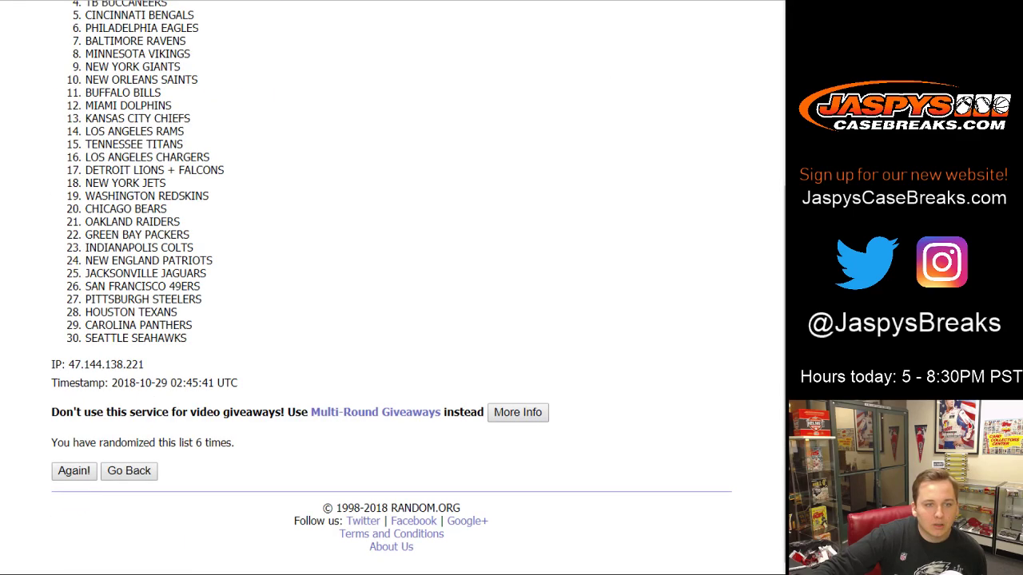
left_click(73, 471)
- Copy the randomized teams into column B of the Google Sheets spreadsheet from cell B1, with font size 12
left_click_drag(85, 164, 223, 338)
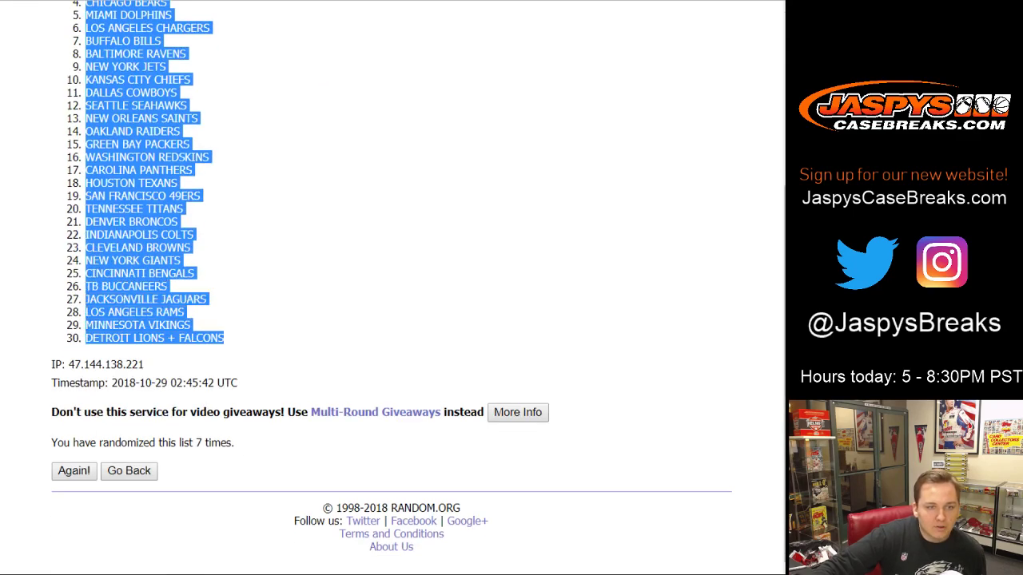
key("ctrl+c")
key("alt+Tab")
key("ctrl+v")
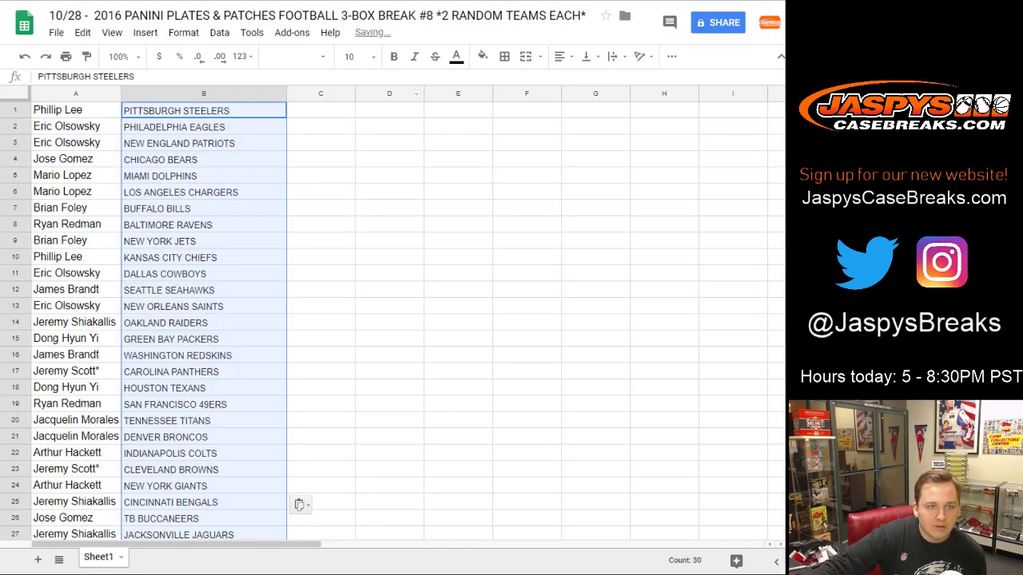
left_click(349, 56)
left_click(354, 189)
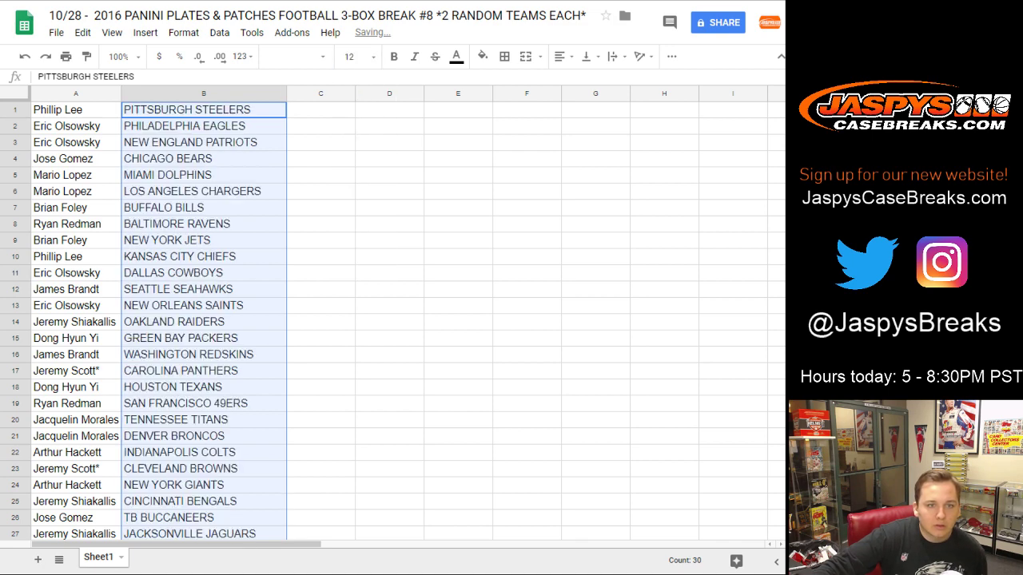
- Apply all borders to the name and team cells A1:B30
left_click_drag(75, 110, 199, 272)
scroll(160, 143, "down", 5)
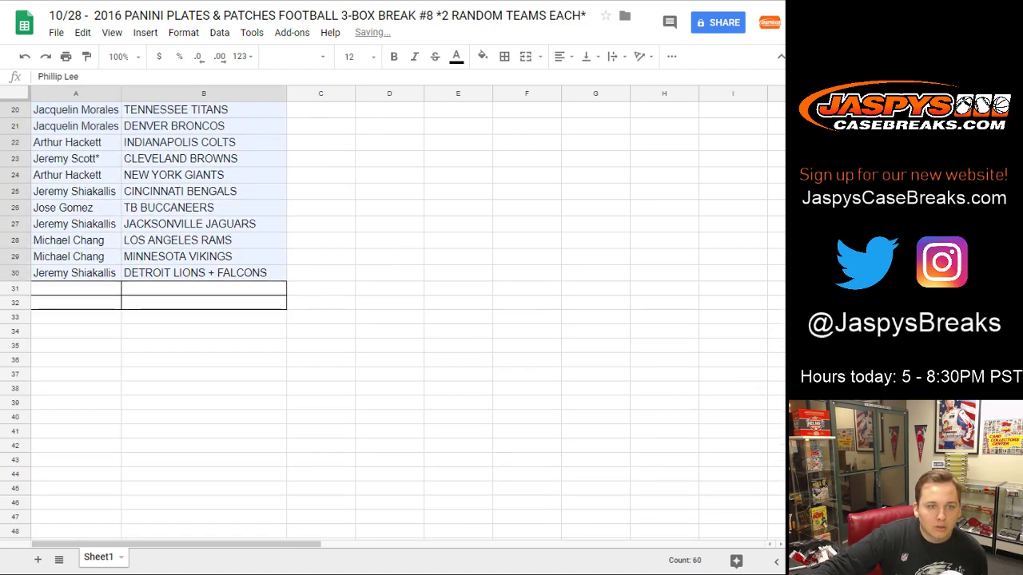
left_click(504, 56)
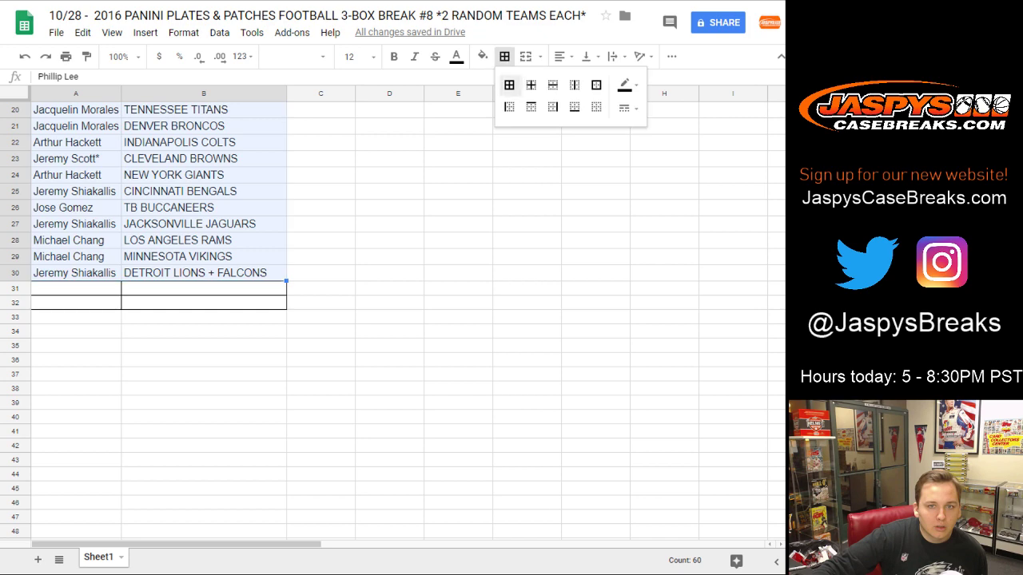
left_click(509, 85)
left_click(458, 158)
scroll(458, 158, "up", 5)
- Go through the name and team pairs row by row from A1 to A30, reading each participant's assigned team
left_click(75, 109)
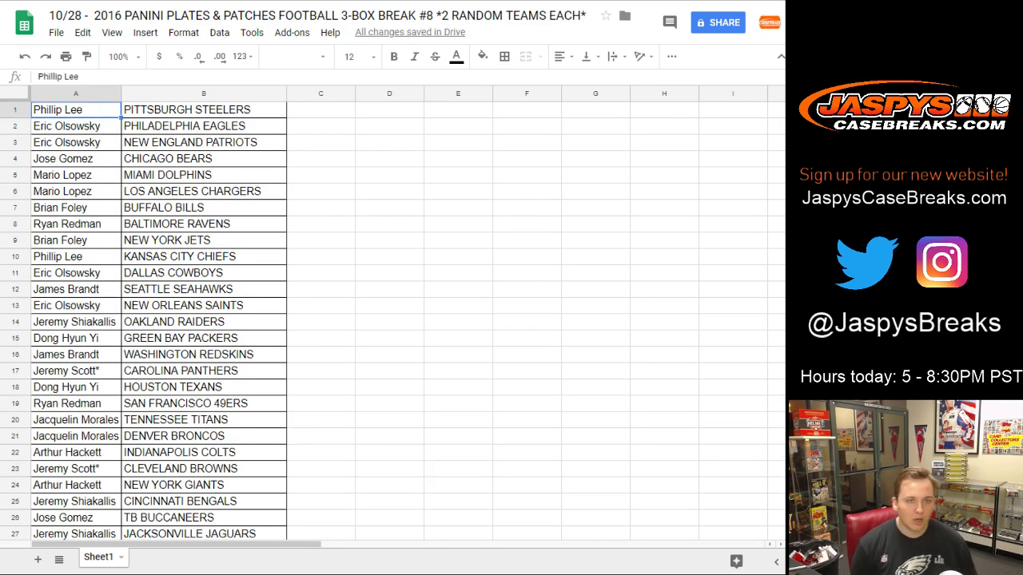
key("Down")
key("Down")
key("Down")
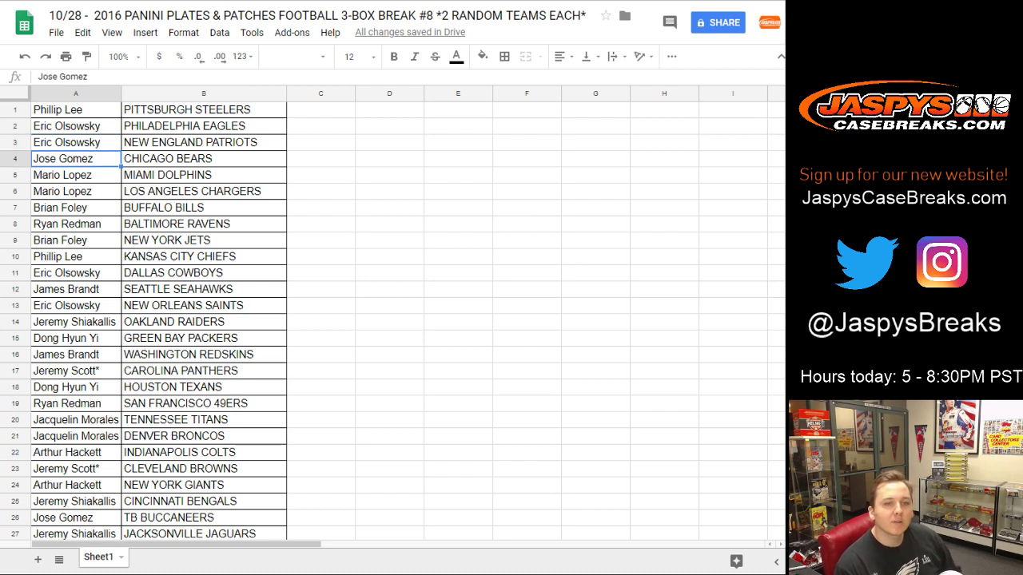
key("Down")
key("Down")
key("Down")
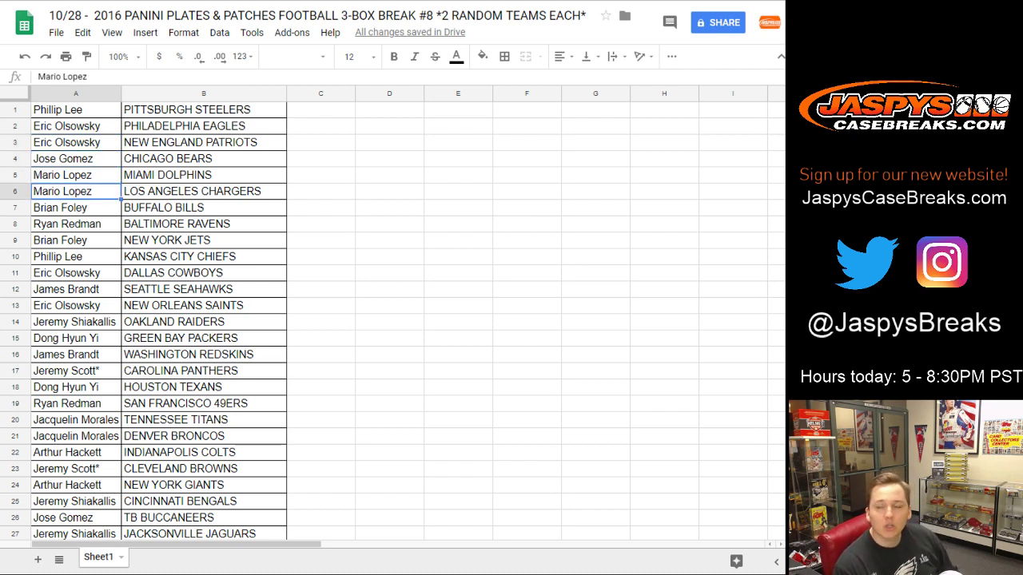
key("Down")
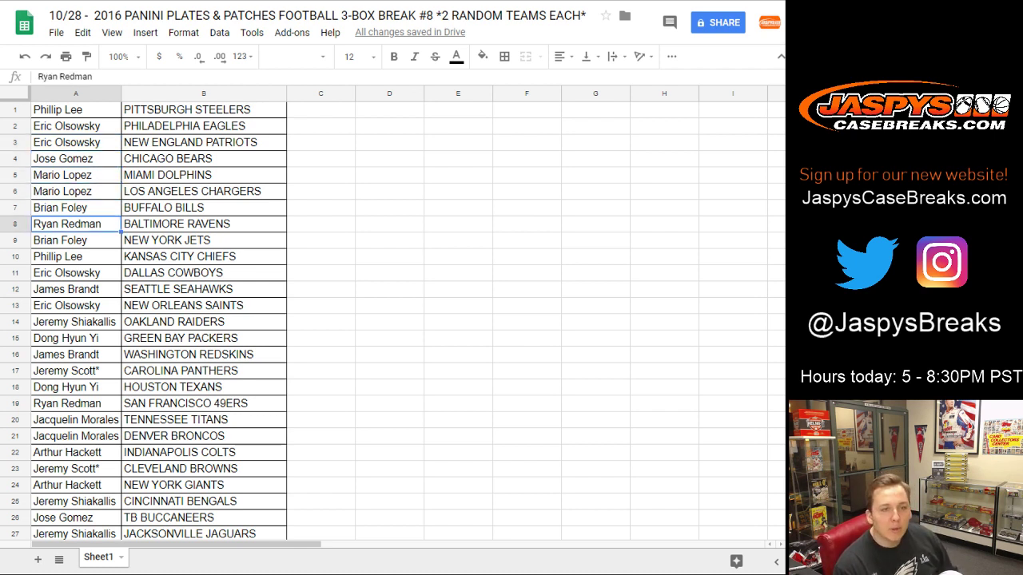
key("Down")
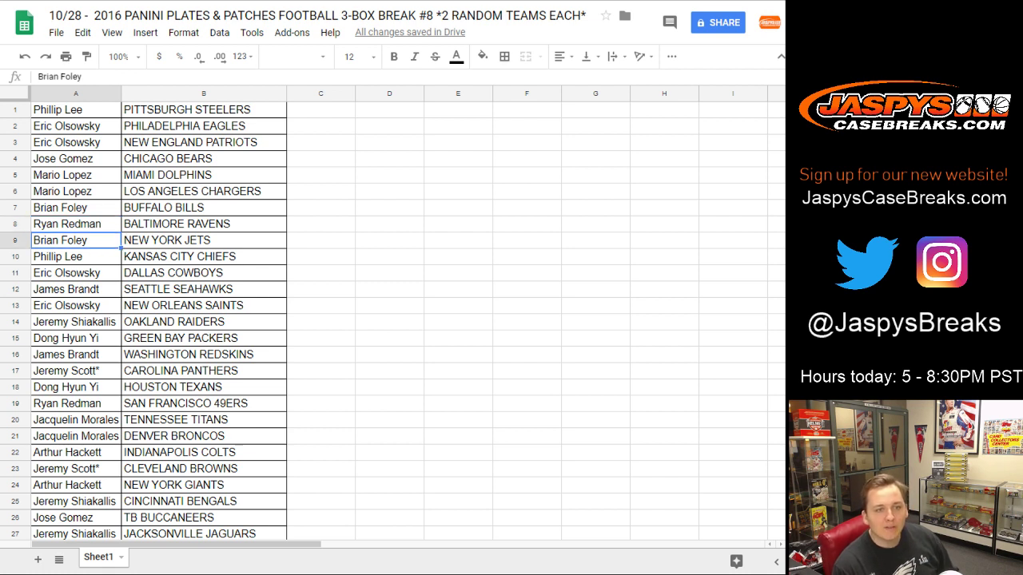
key("Down")
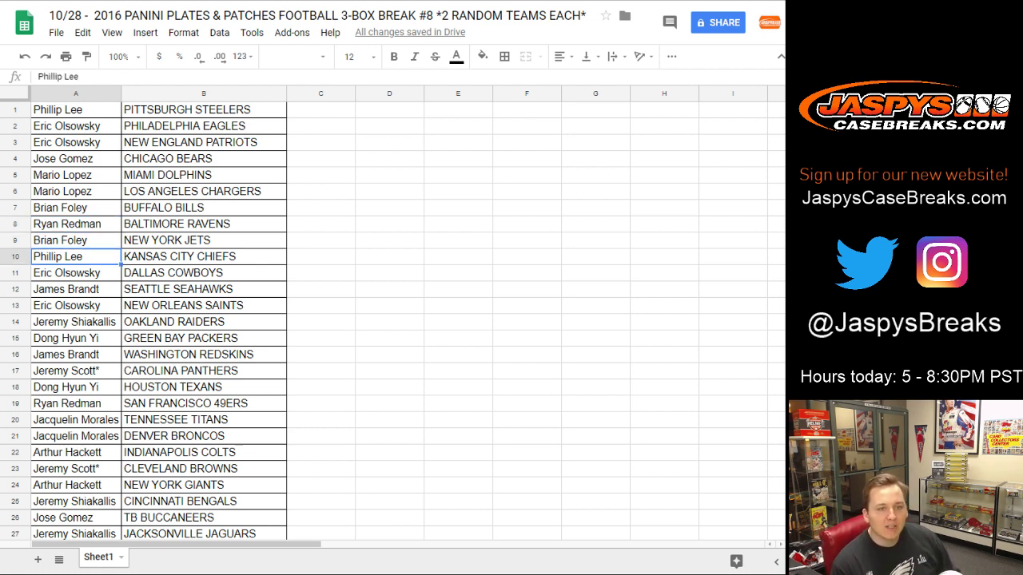
key("Down")
key("Down")
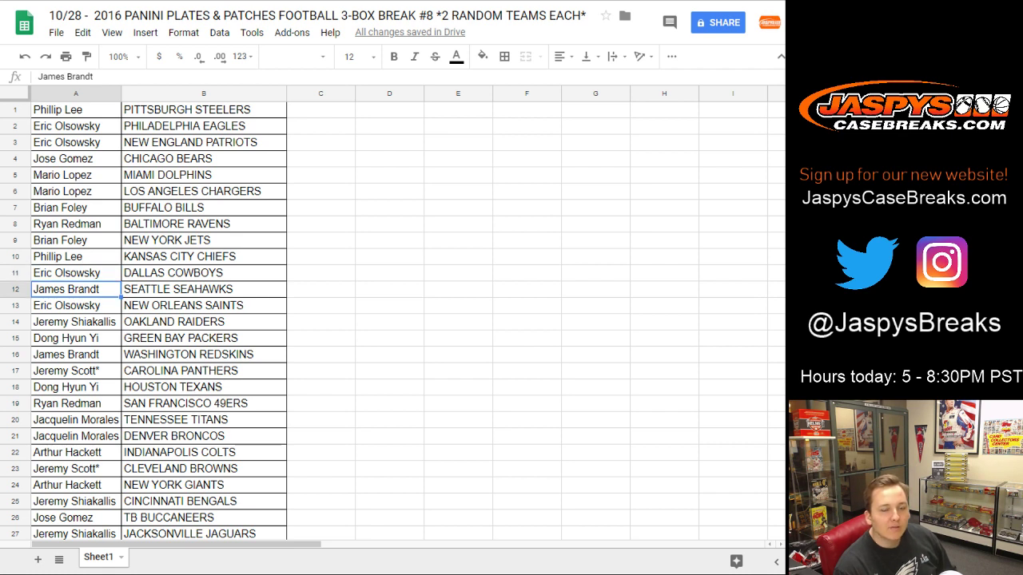
key("Down")
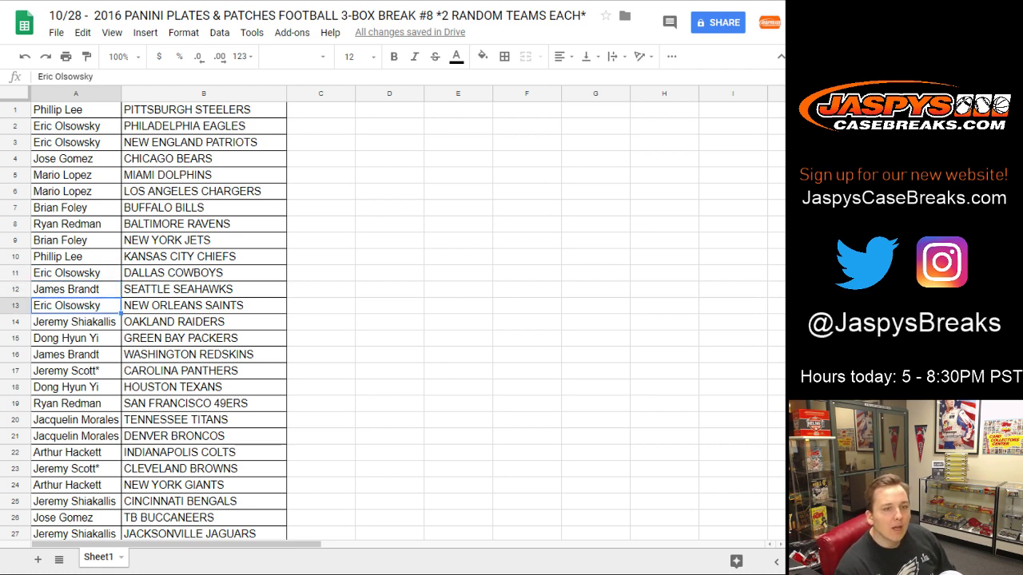
key("Down")
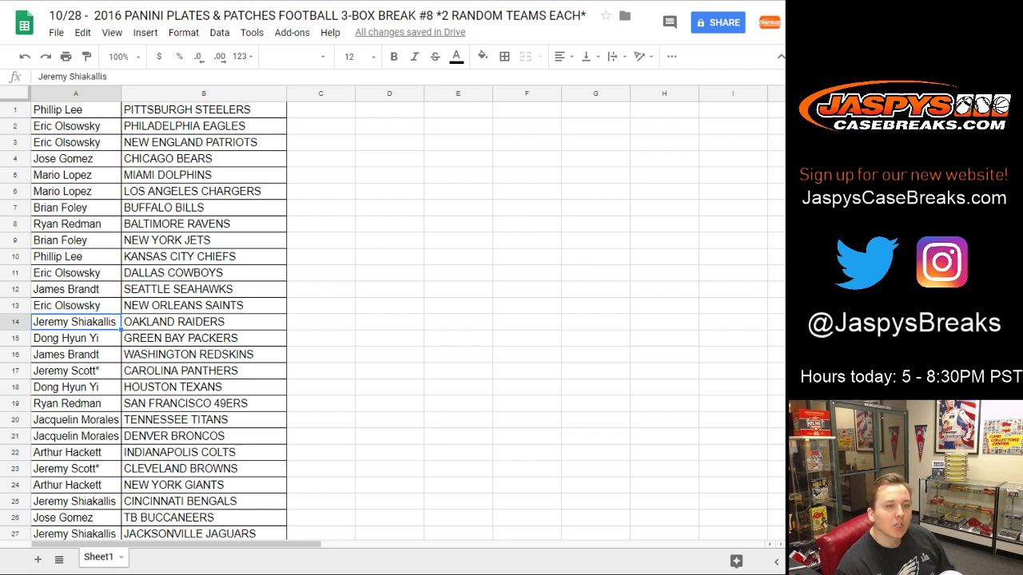
key("Down")
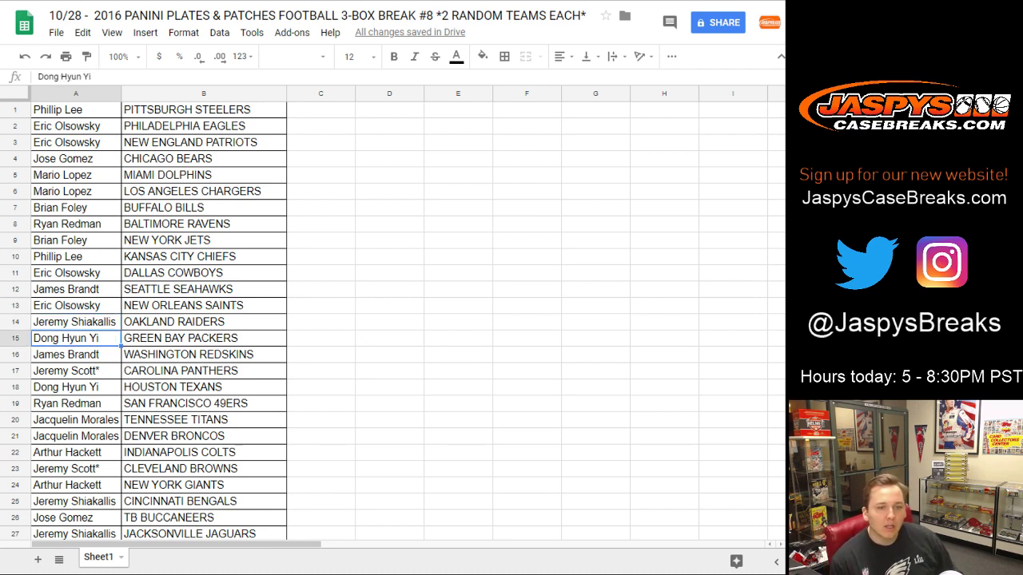
key("Down")
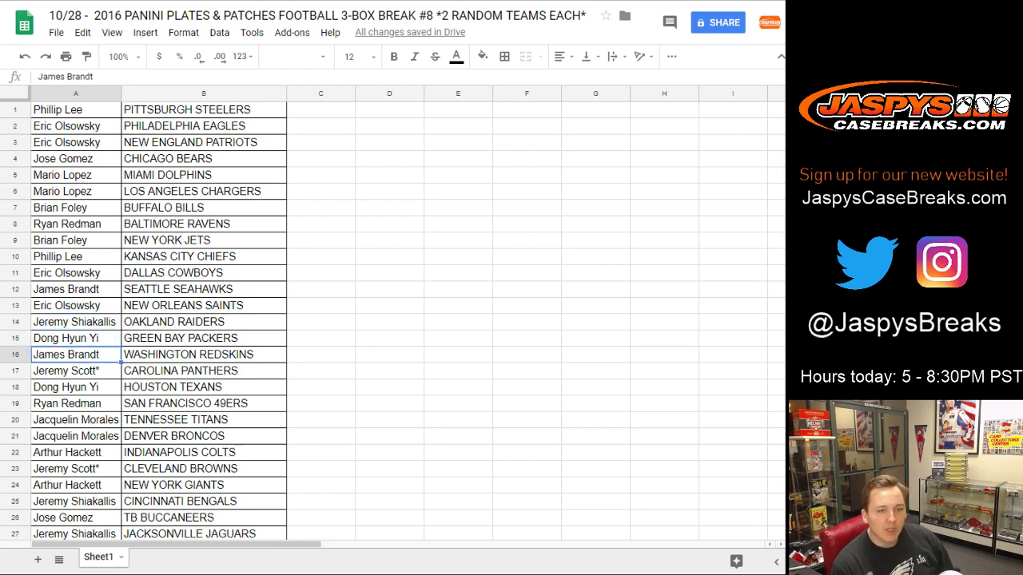
key("Down")
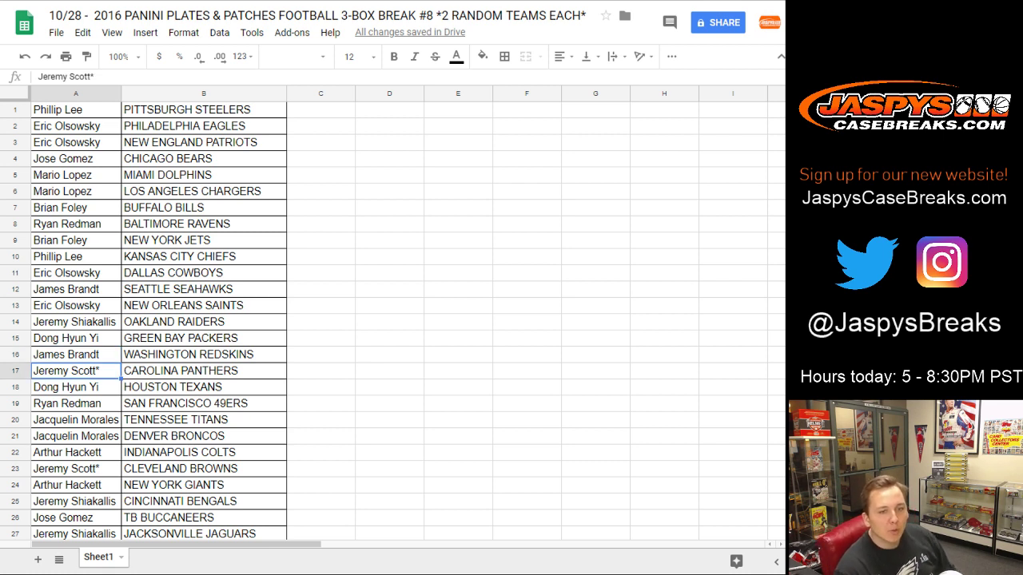
key("Down")
key("Down")
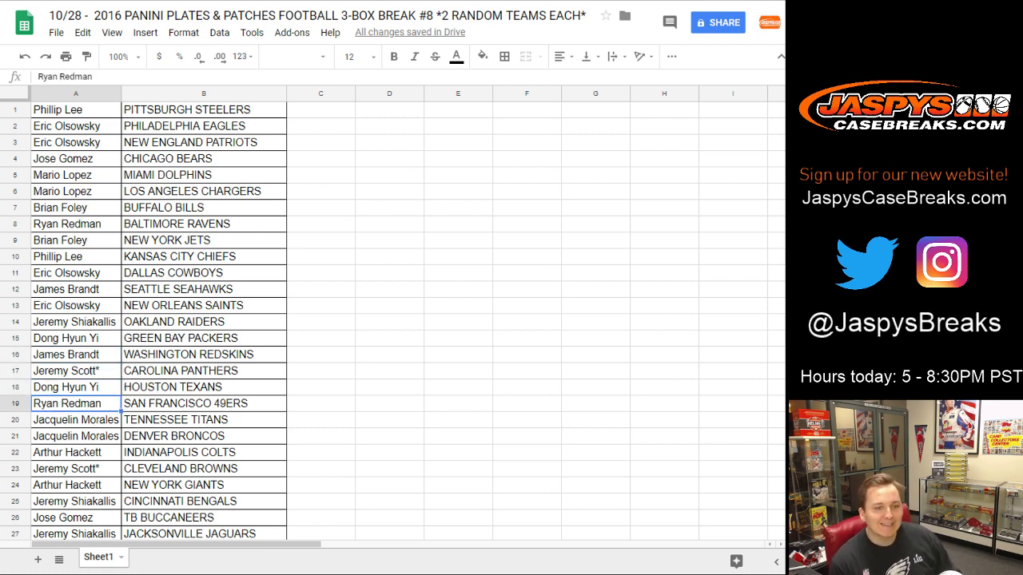
key("Down")
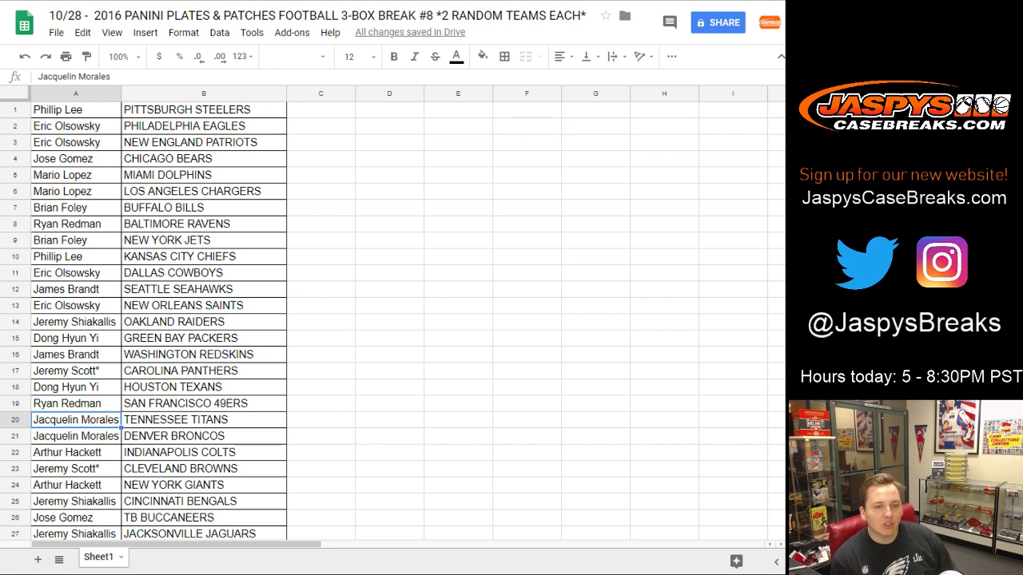
key("Down")
key("Down")
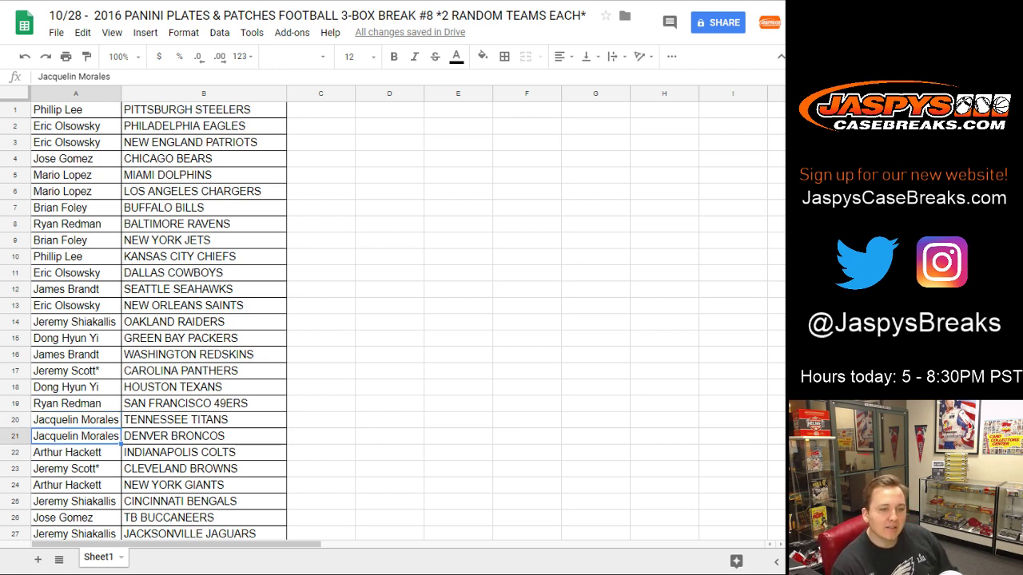
key("Down")
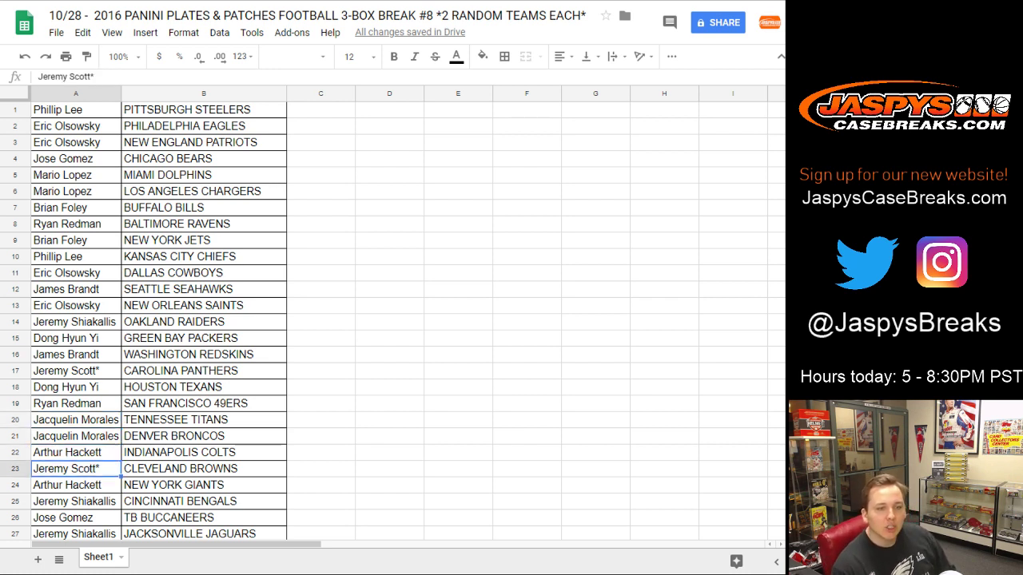
key("Down")
key("Down")
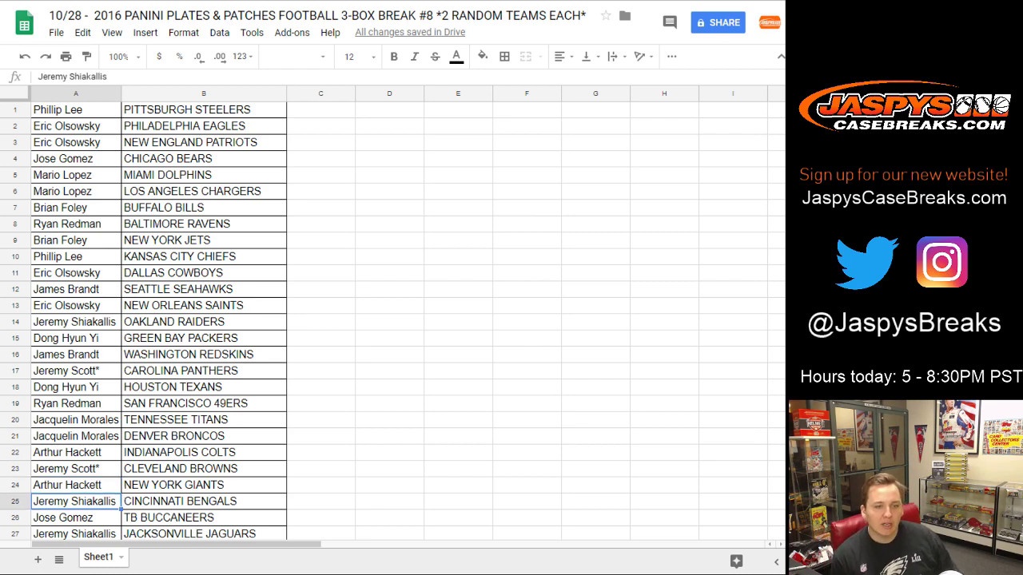
key("Down")
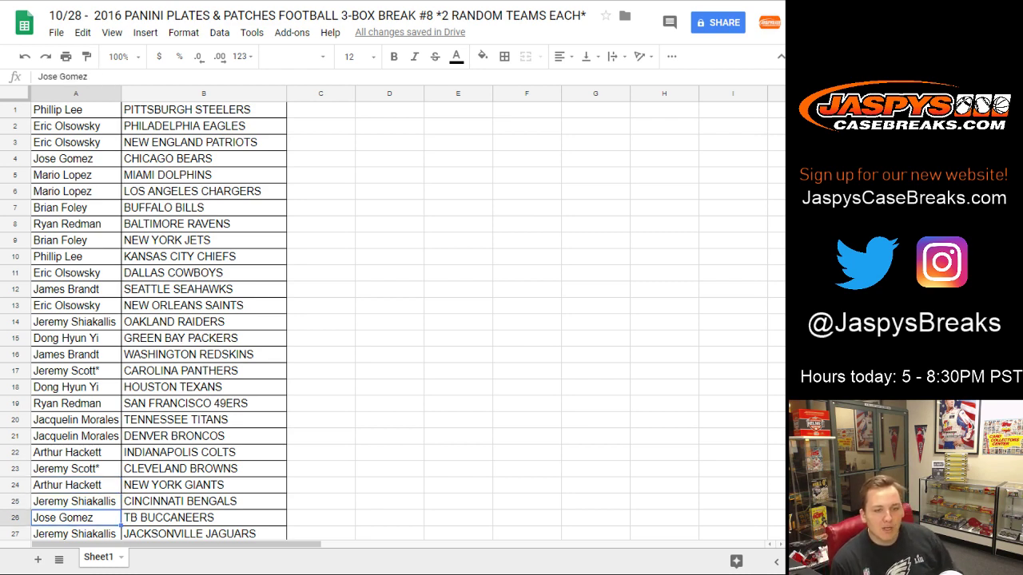
key("Down")
key("Down")
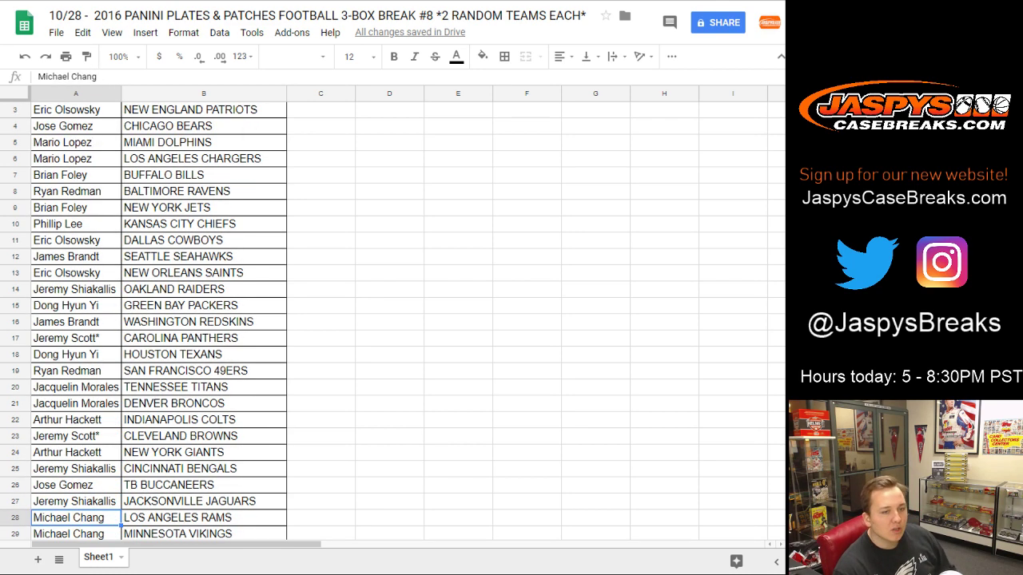
key("Down")
key("Down")
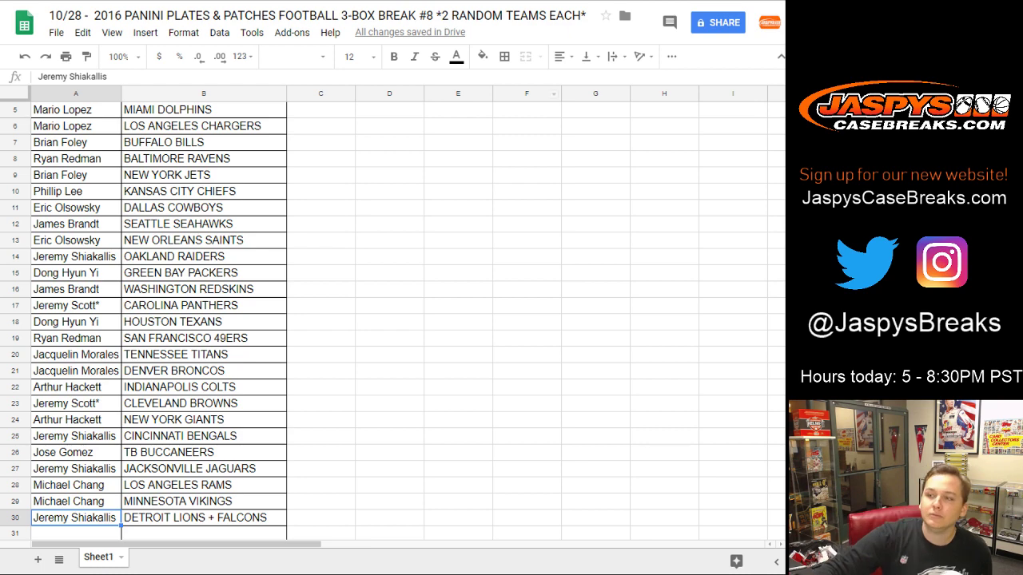
- Sort the sheet alphabetically A to Z by the team names in column B
scroll(159, 319, "up", 2)
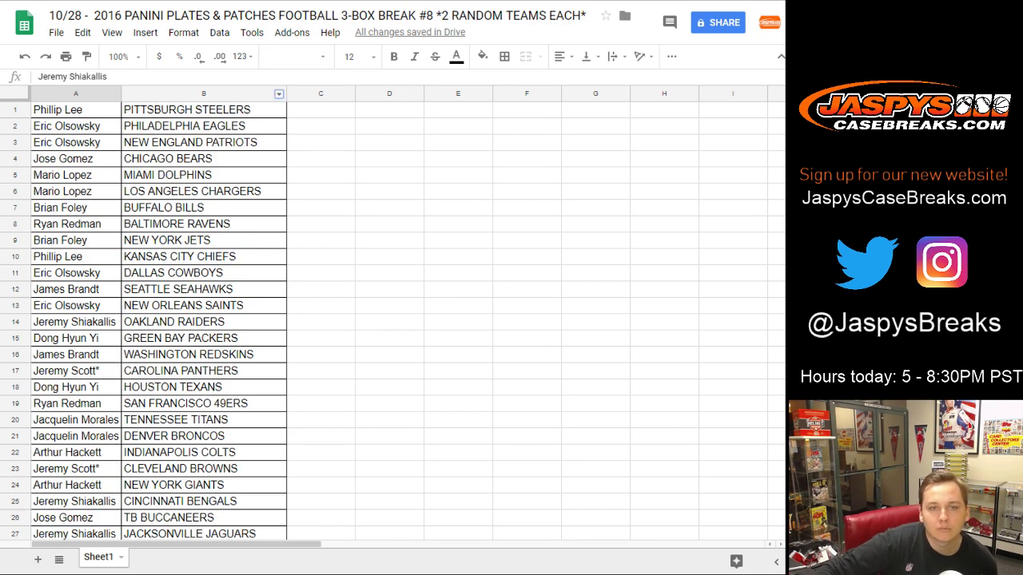
left_click(278, 93)
left_click(333, 359)
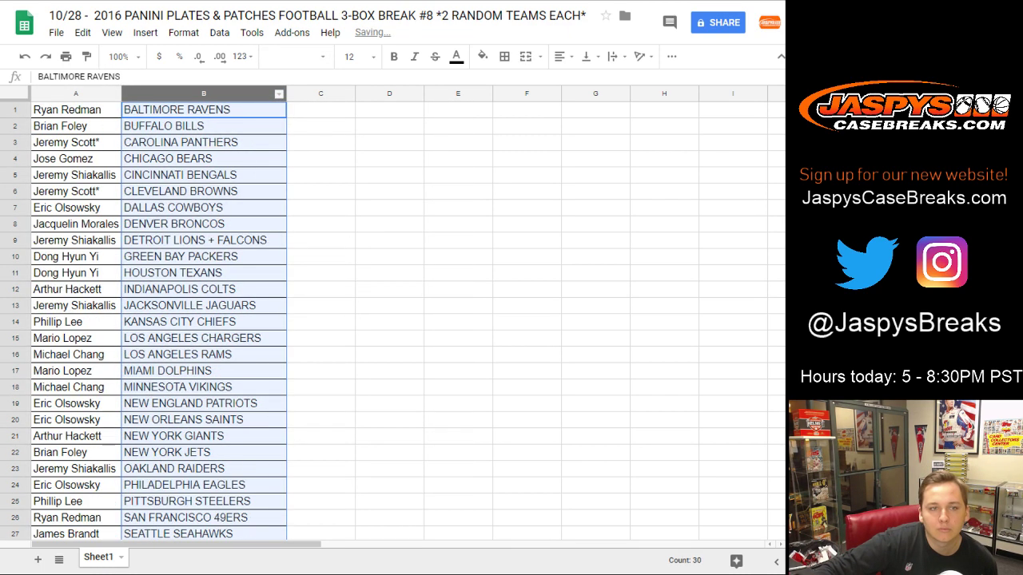
- Clear all borders from the empty cells A31:B32 below the team list
scroll(204, 320, "down", 5)
left_click_drag(204, 239, 76, 254)
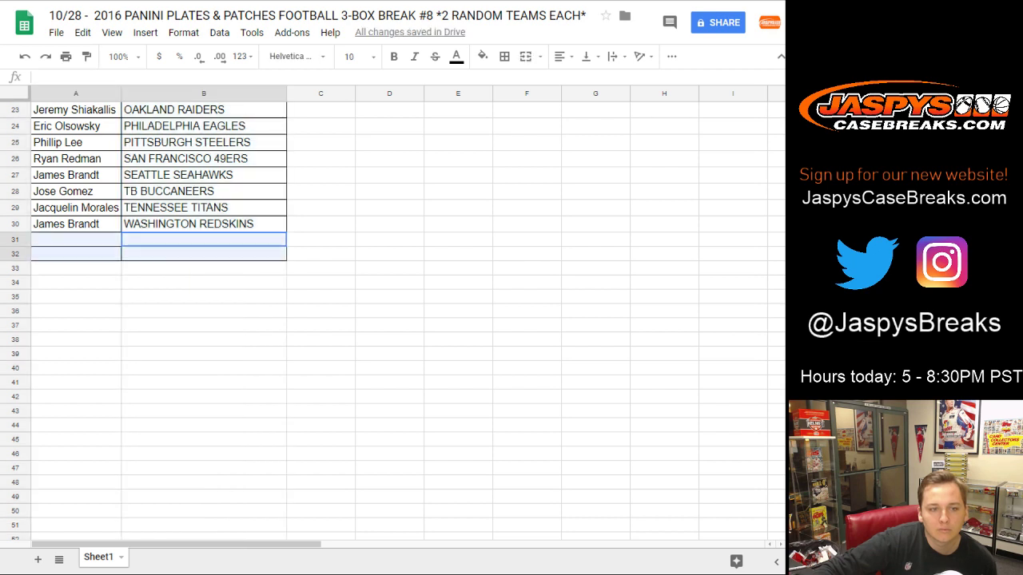
left_click(505, 56)
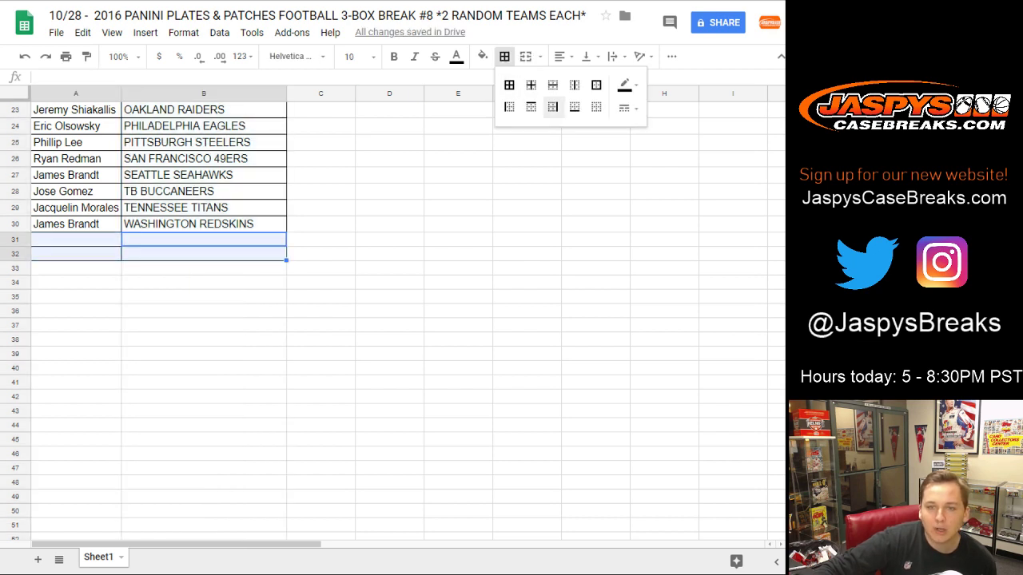
left_click(596, 106)
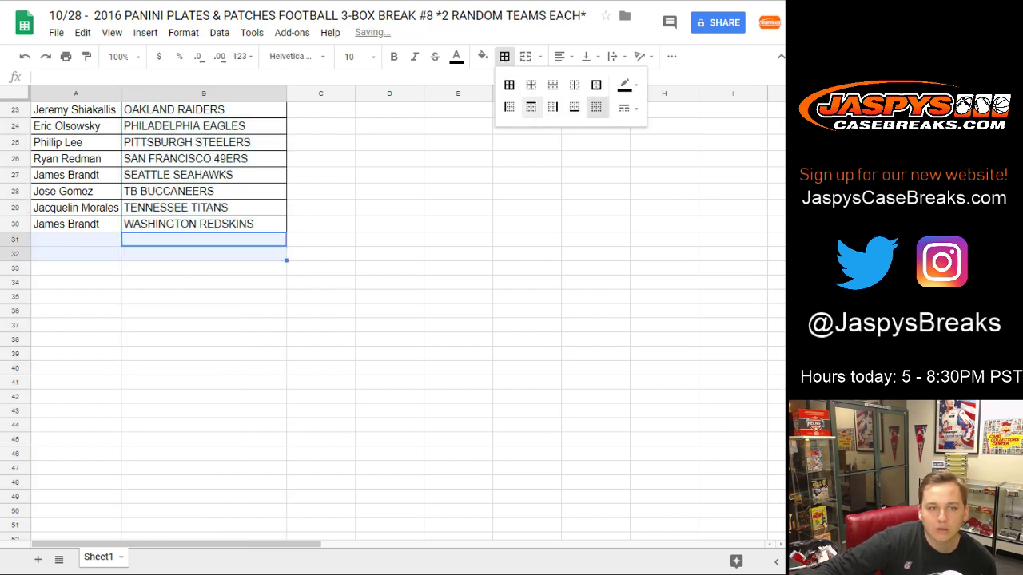
left_click(457, 253)
left_click_drag(203, 224, 75, 104)
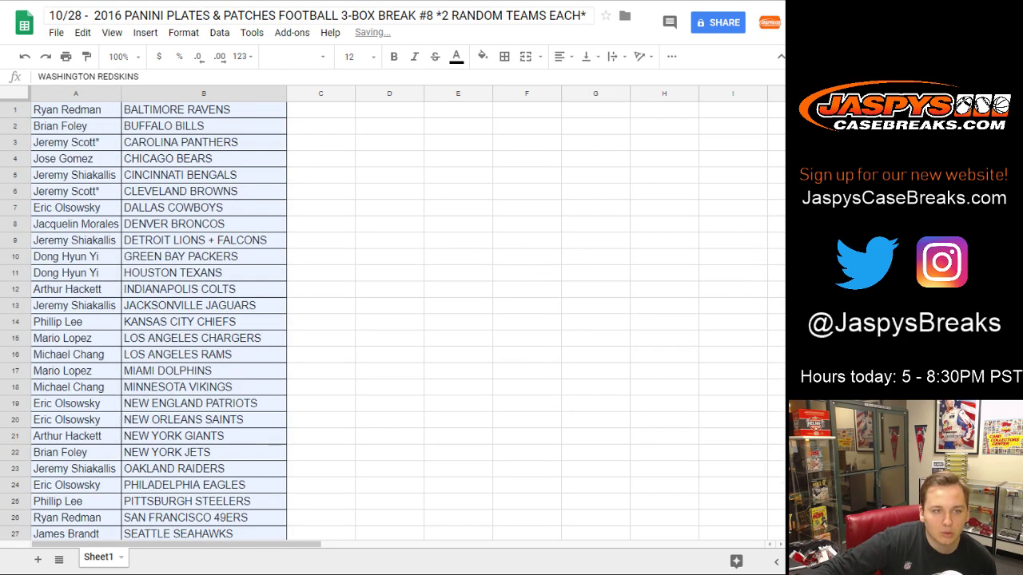
left_click(65, 56)
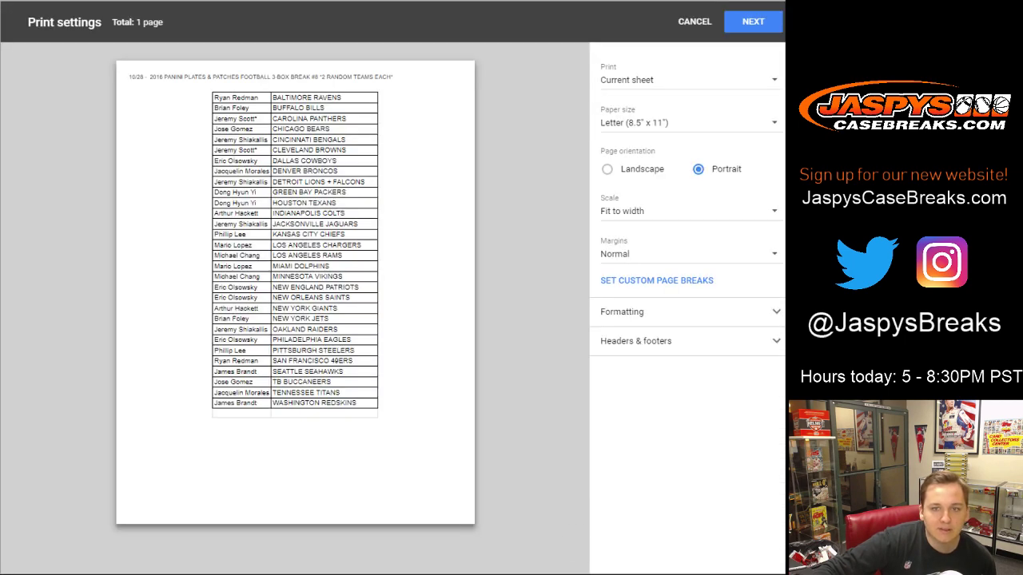
left_click(560, 508)
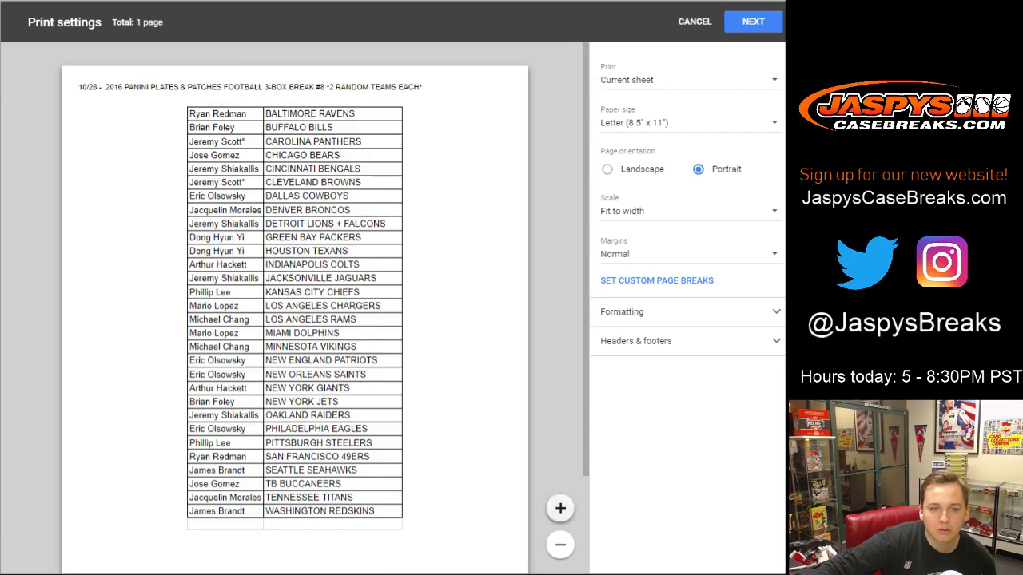
left_click(753, 21)
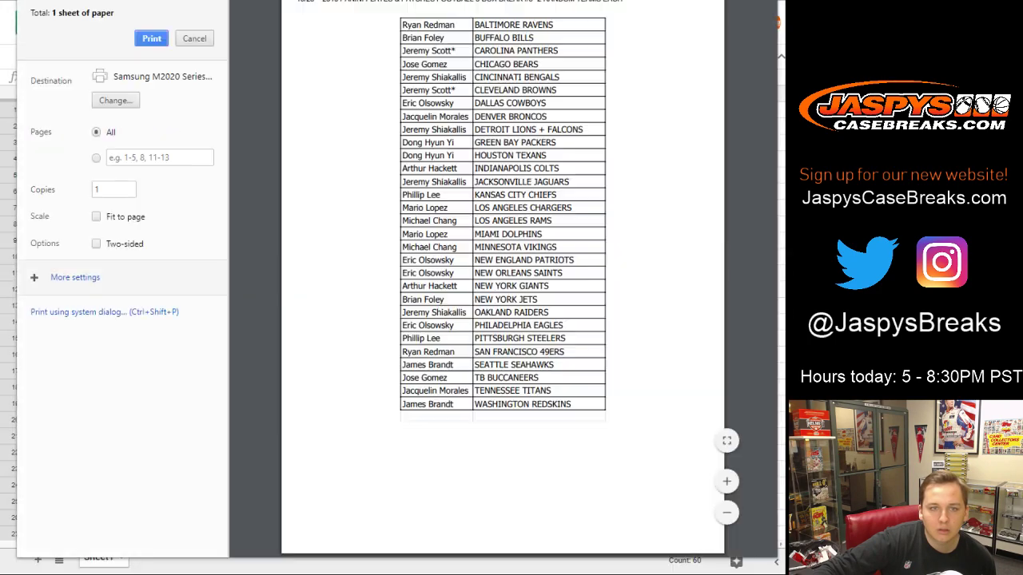
left_click(194, 38)
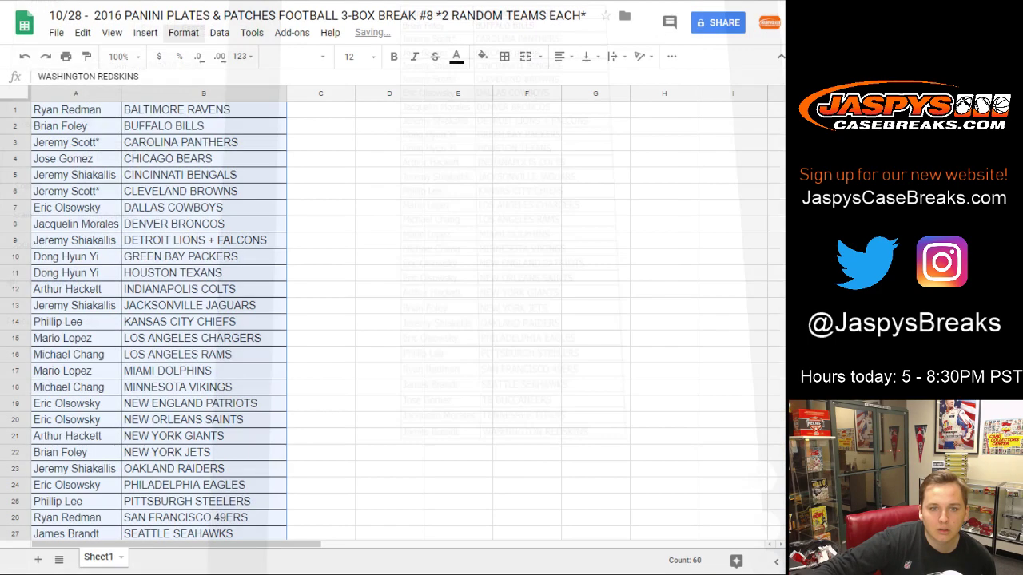
- Open the print preview of the current sheet and enlarge it to show the whole list of name and team pairs
left_click(66, 56)
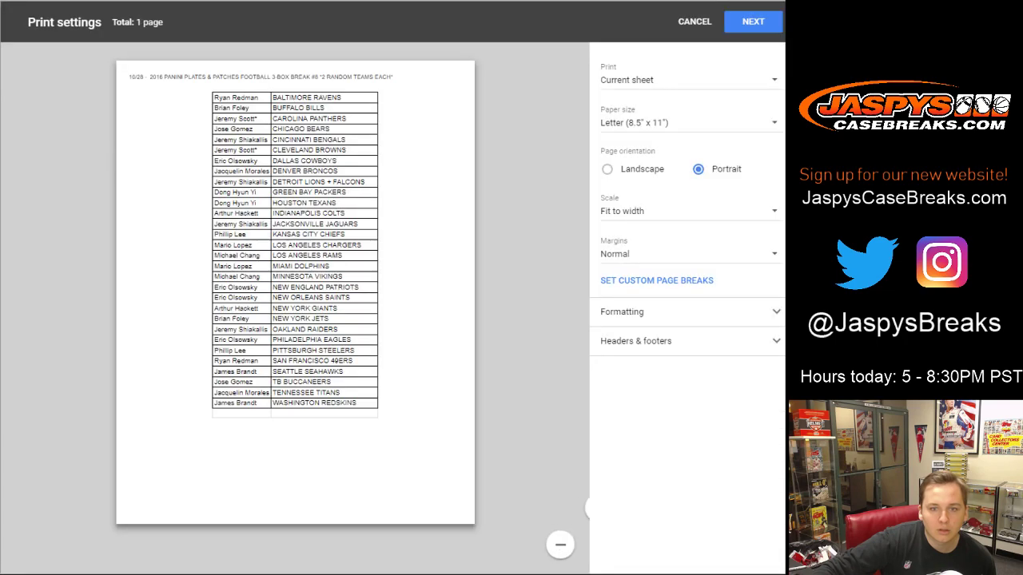
left_click(560, 508)
left_click(560, 508)
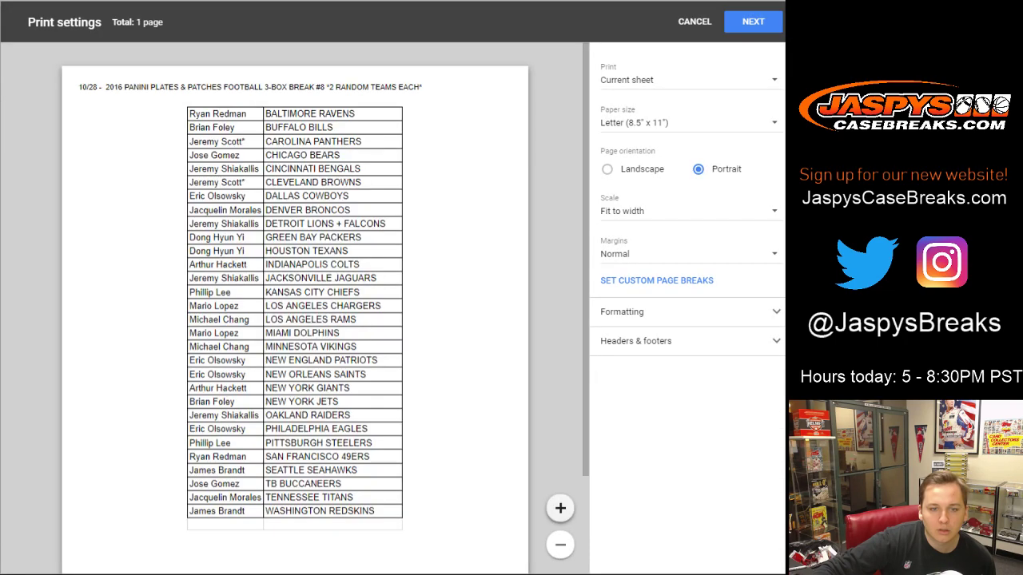
left_click(560, 508)
scroll(311, 307, "down", 1)
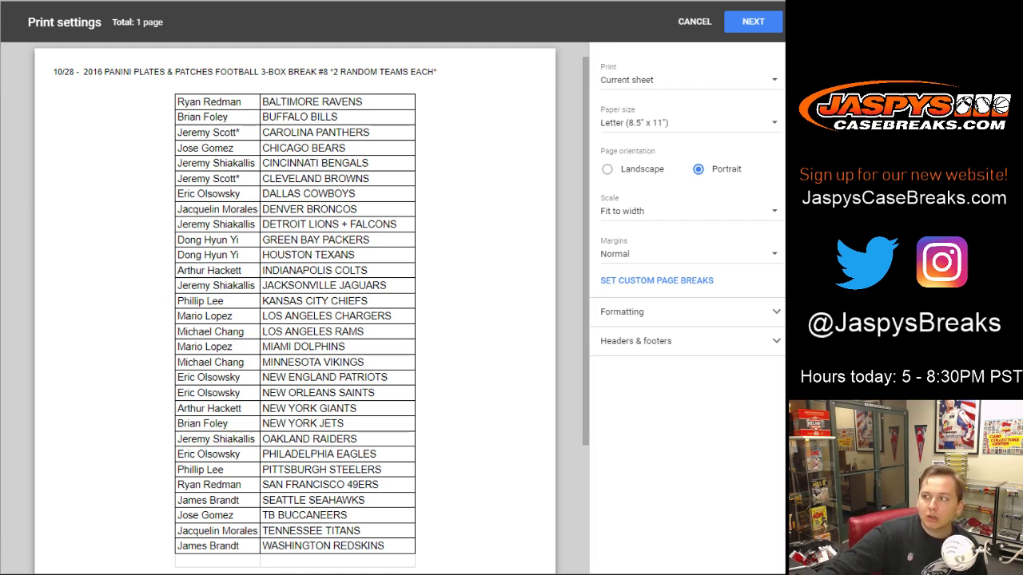
- Check the randomization count and timestamp of the team list on RANDOM.ORG, and return to the sheet's print preview
key("ctrl+Tab")
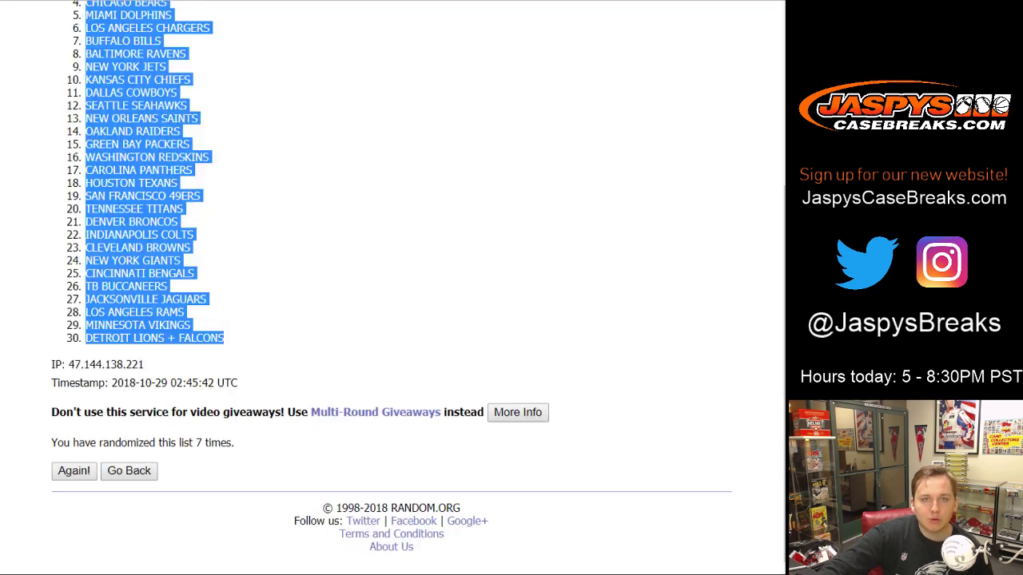
key("ctrl+Tab")
key("ctrl+Tab")
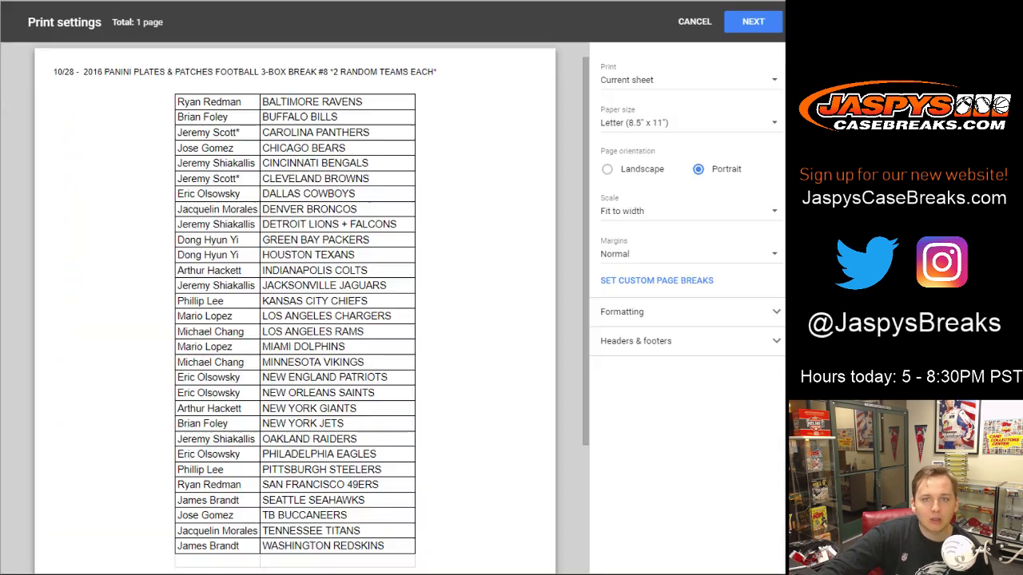
- Leave the print preview and copy the name beside LOS ANGELES RAMS from A16 into the empty cell C16
left_click(695, 22)
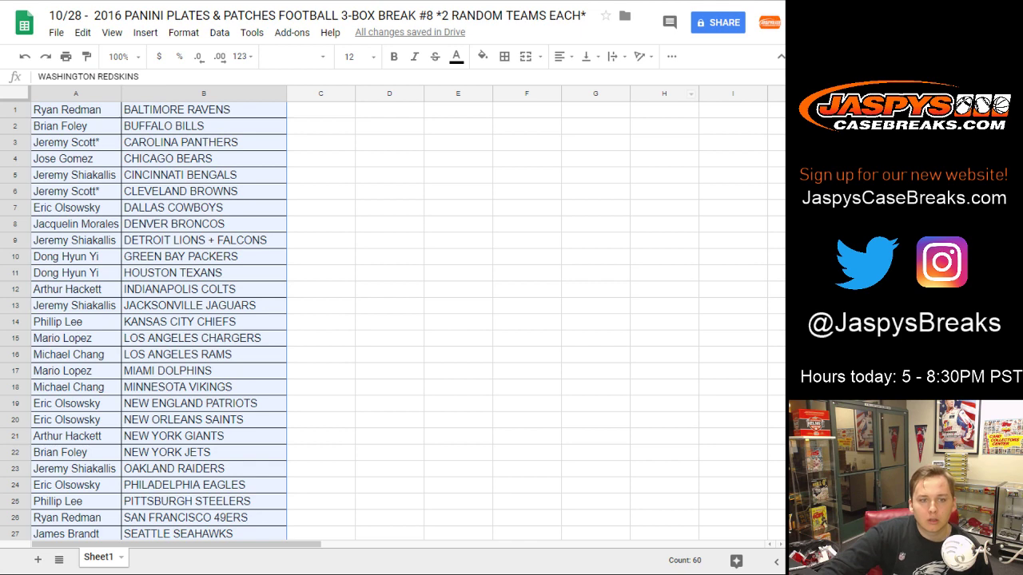
scroll(392, 320, "down", 2)
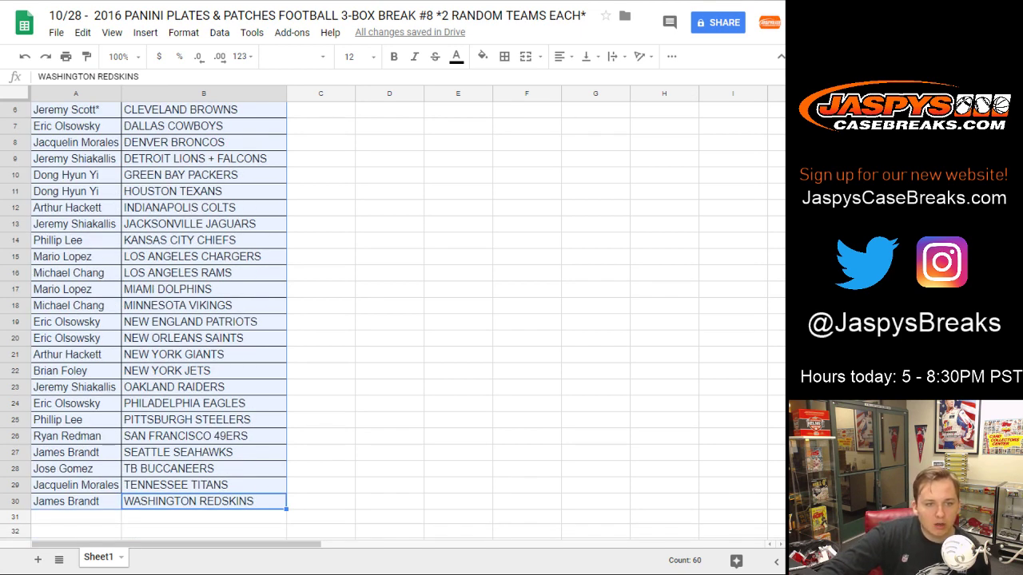
left_click(76, 273)
key("ctrl+c")
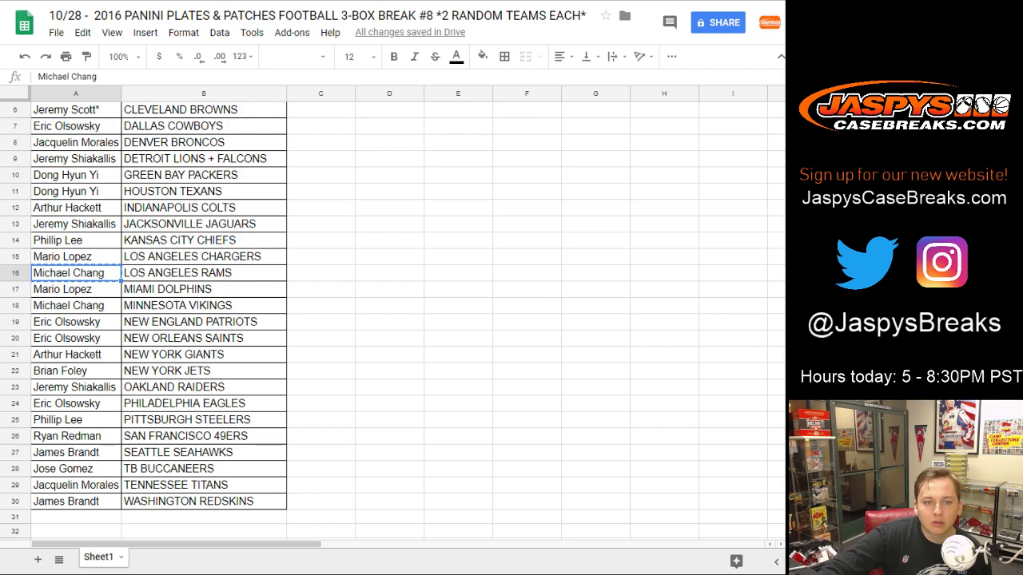
left_click(321, 273)
key("ctrl+v")
scroll(392, 320, "up", 2)
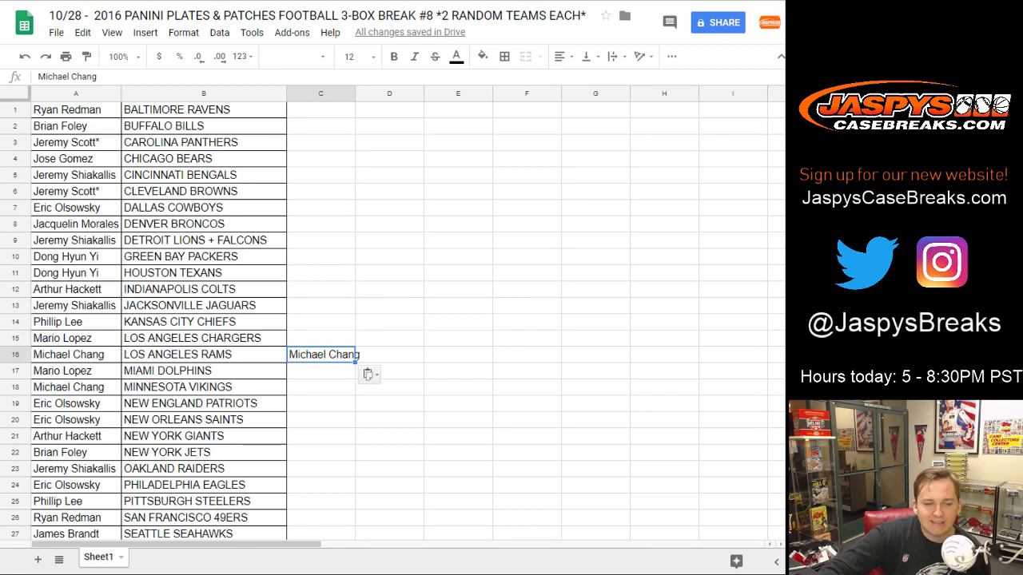
- Copy the name beside GREEN BAY PACKERS from A10 into the empty cell C10
scroll(391, 319, "down", 2)
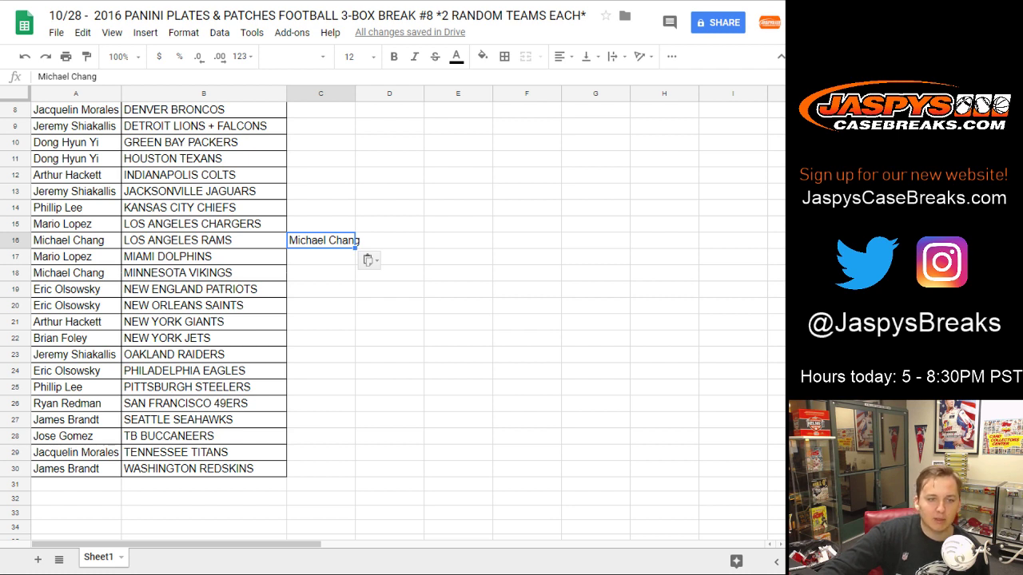
left_click(75, 386)
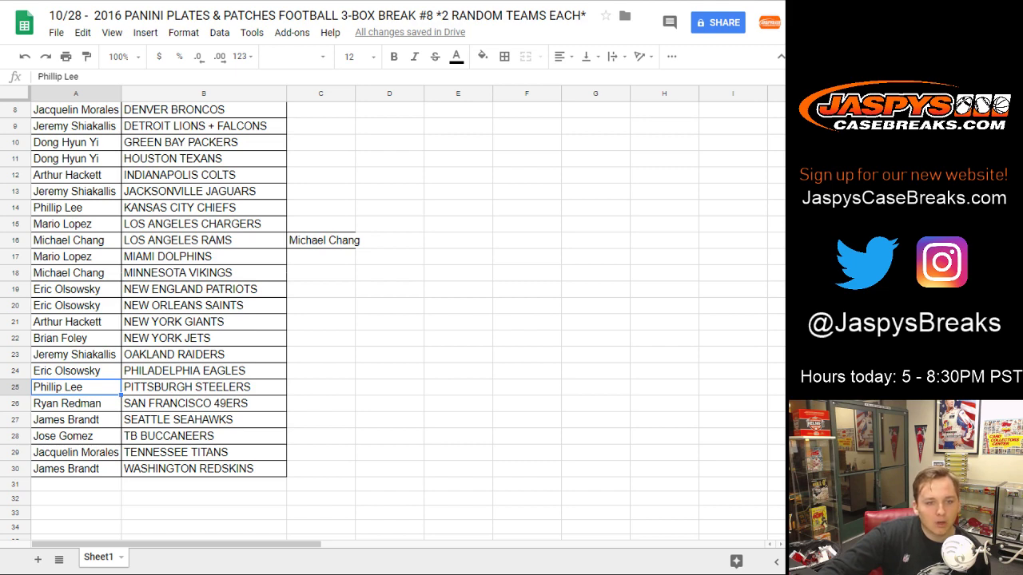
scroll(391, 320, "up", 2)
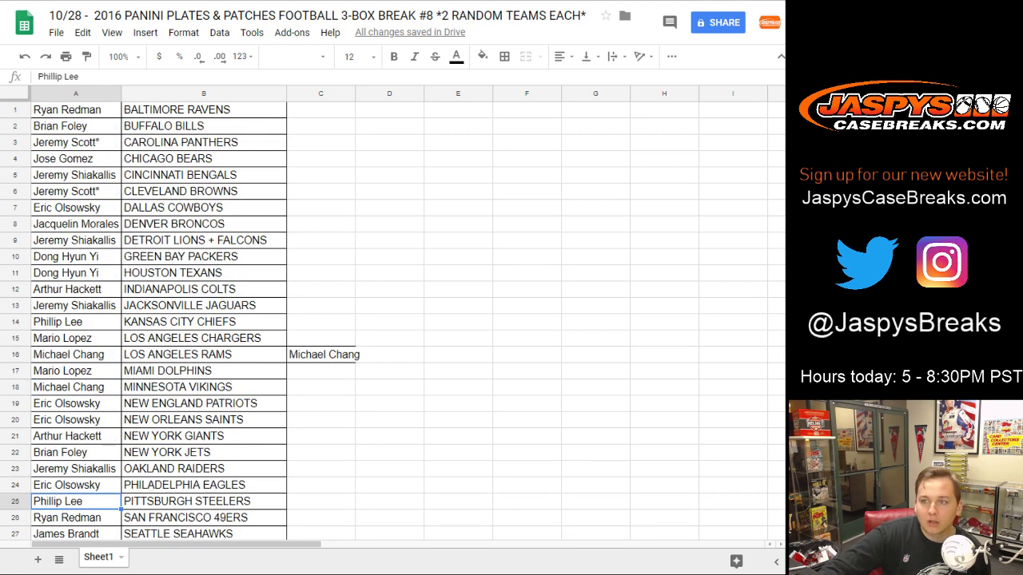
left_click(75, 256)
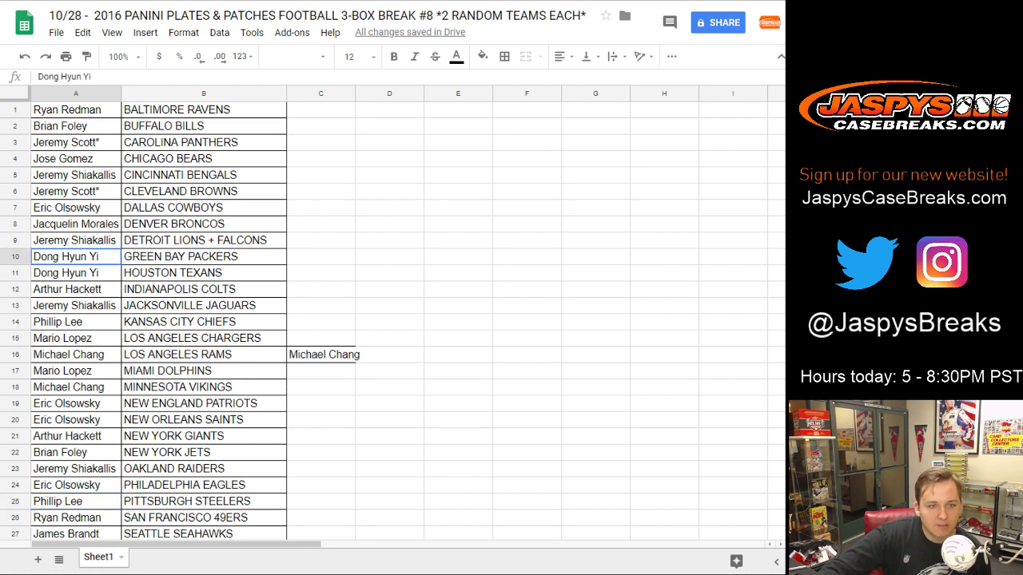
left_click(320, 256)
key("ctrl+v")
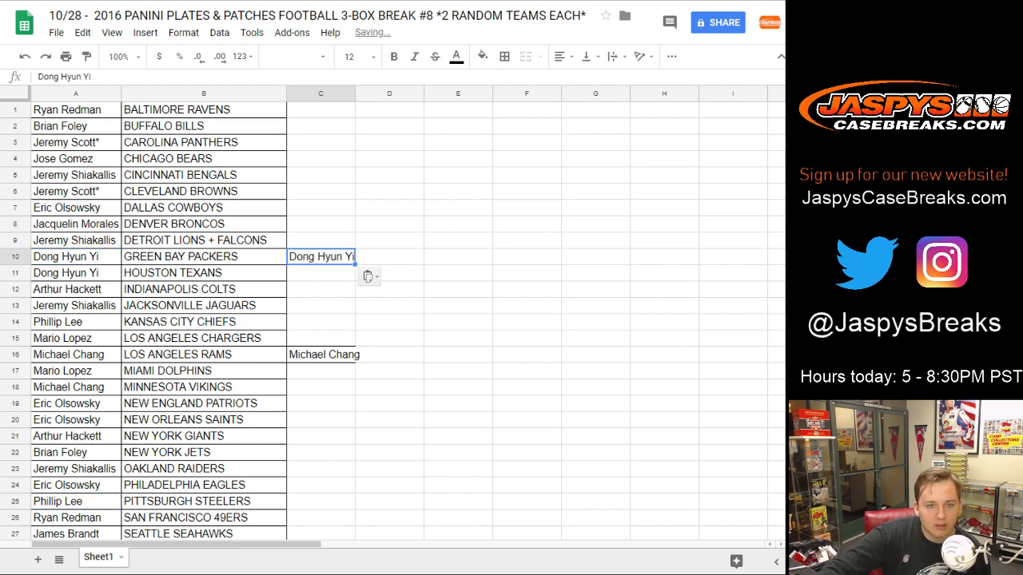
- Copy the name stored in C16 over the GREEN BAY PACKERS owner in A10
left_click(321, 354)
key("ctrl+c")
left_click(75, 257)
key("ctrl+v")
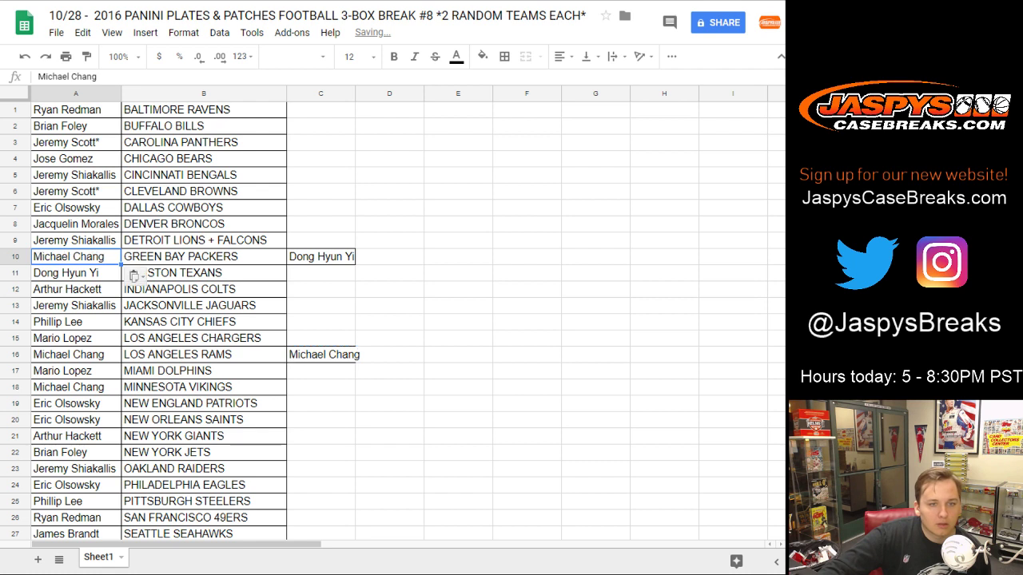
- Copy the name stored in C10 over the LOS ANGELES RAMS owner in A16
left_click(321, 257)
left_click(75, 354)
type("v")
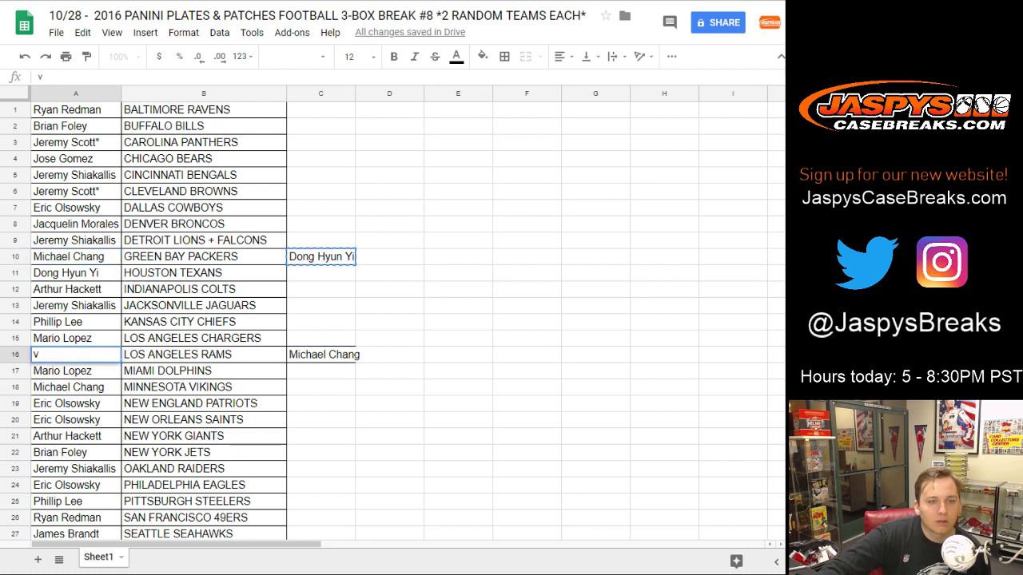
left_click(321, 354)
left_click(75, 354)
key("ctrl+v")
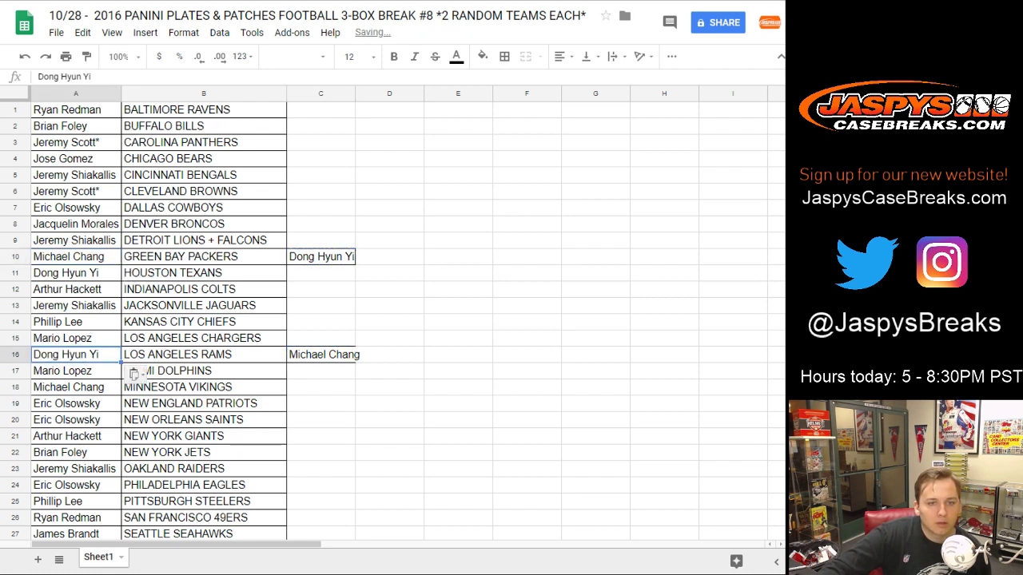
- Delete the temporary name copies from cells C10:C16
left_click_drag(320, 256, 320, 354)
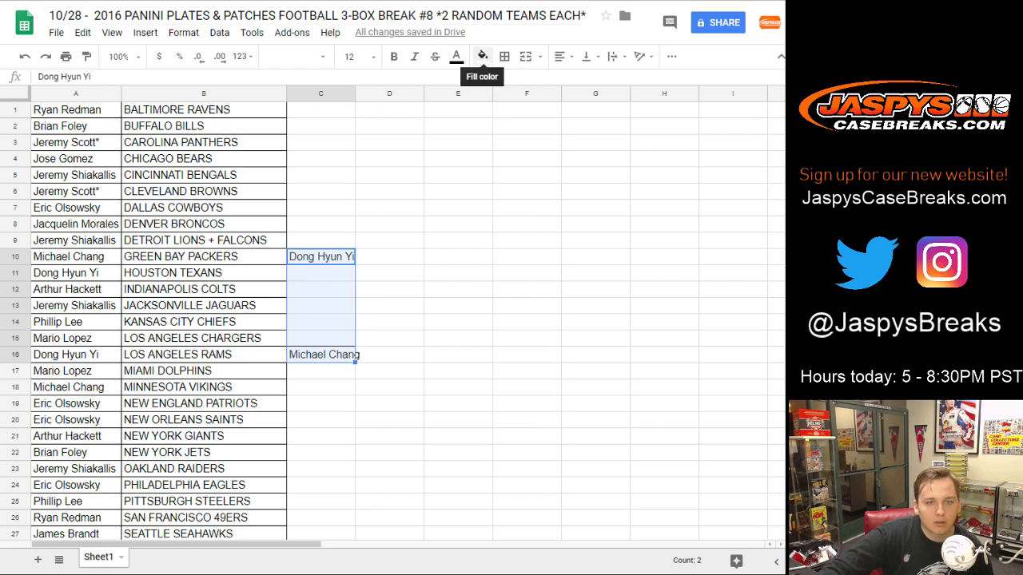
key("Delete")
left_click(526, 190)
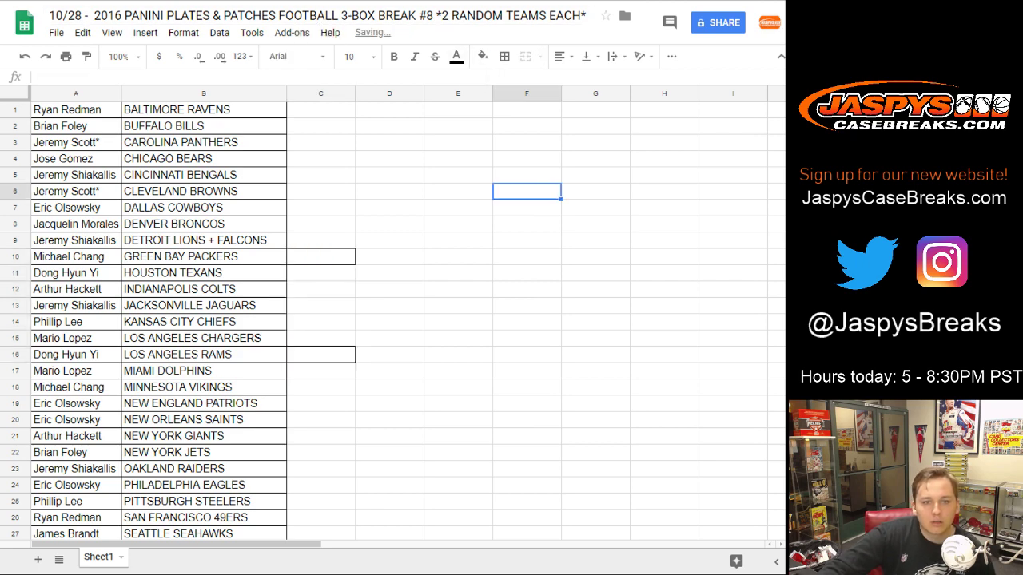
- Print the current sheet on Letter paper in portrait orientation, fitted to width
left_click(56, 33)
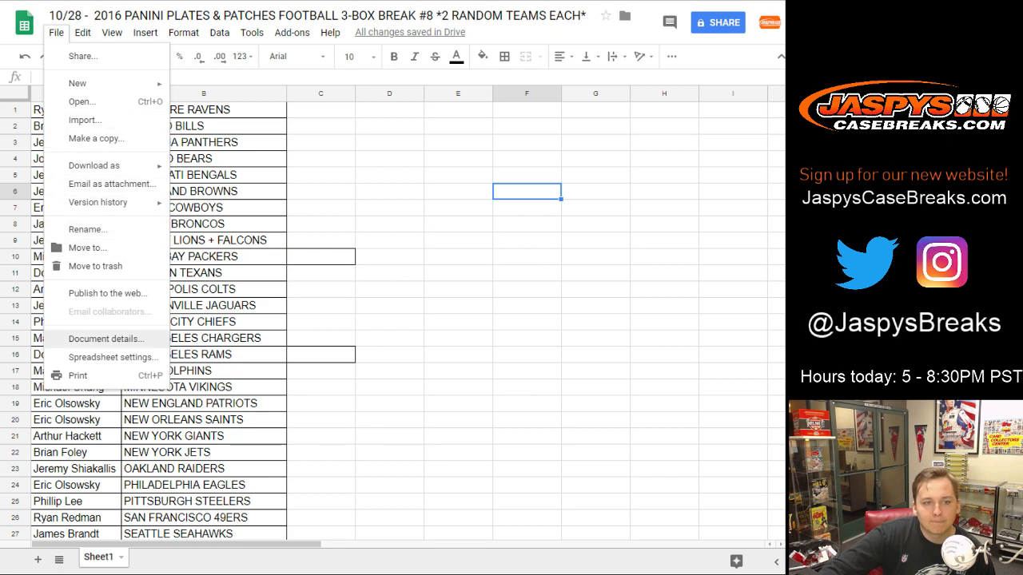
left_click(80, 376)
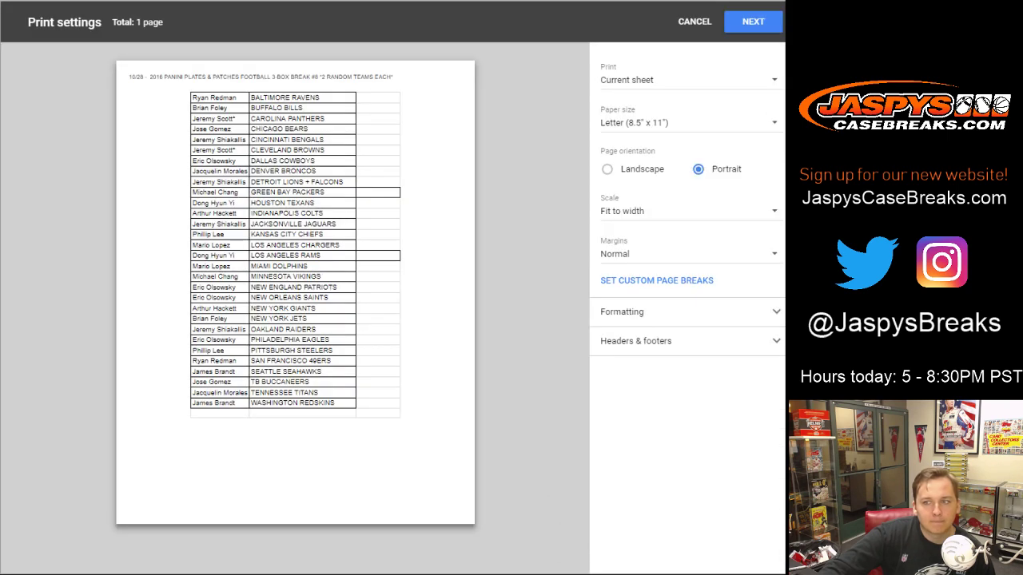
key("Return")
key("Return")
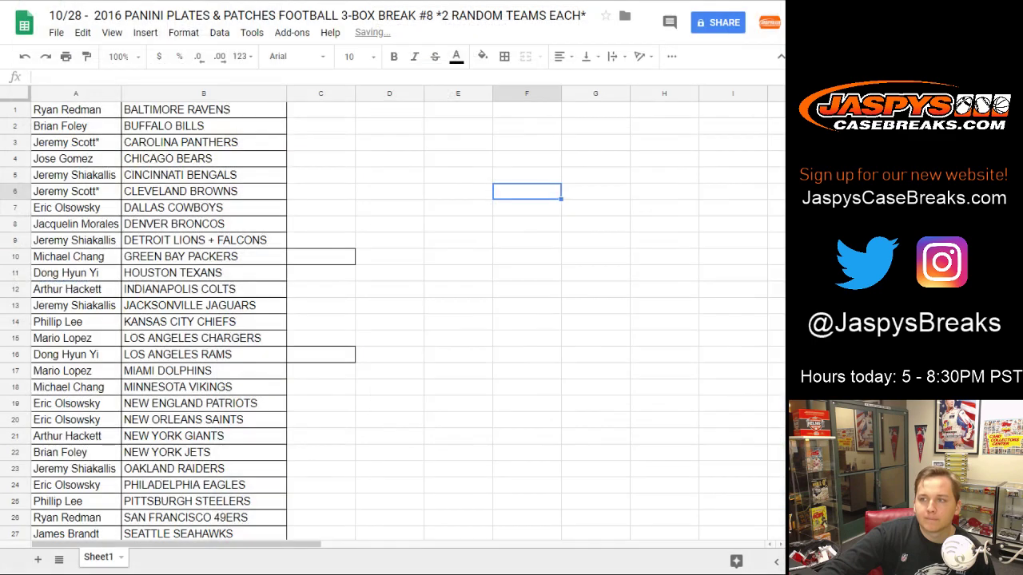